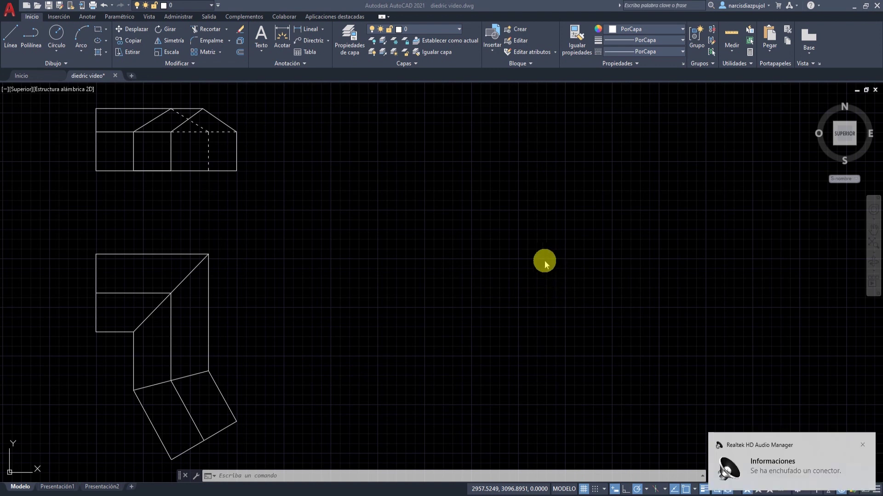
Turn on the cotes layer in the layer list to show the dimensions on both views.
scroll(545, 261, up, 3)
scroll(544, 260, down, 5)
scroll(544, 260, down, 2)
scroll(544, 260, up, 8)
scroll(544, 260, down, 3)
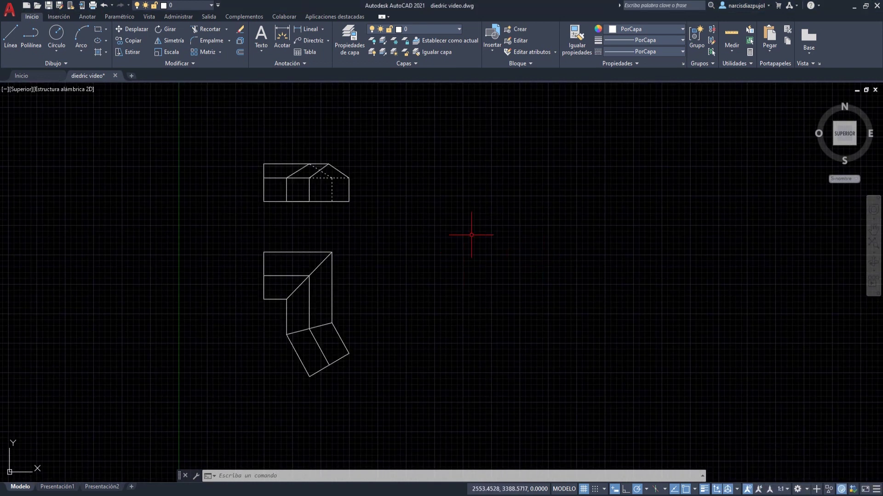
mouse_move(469, 225)
middle_down()
mouse_move(368, 208)
mouse_move(331, 317)
mouse_move(406, 387)
mouse_move(408, 330)
mouse_move(371, 241)
mouse_move(402, 219)
mouse_move(591, 257)
mouse_move(670, 311)
mouse_move(438, 349)
mouse_move(453, 216)
mouse_move(679, 207)
mouse_move(501, 378)
mouse_move(246, 223)
mouse_move(626, 237)
mouse_move(567, 325)
mouse_move(441, 187)
mouse_move(394, 219)
middle_up()
scroll(349, 266, up, 2)
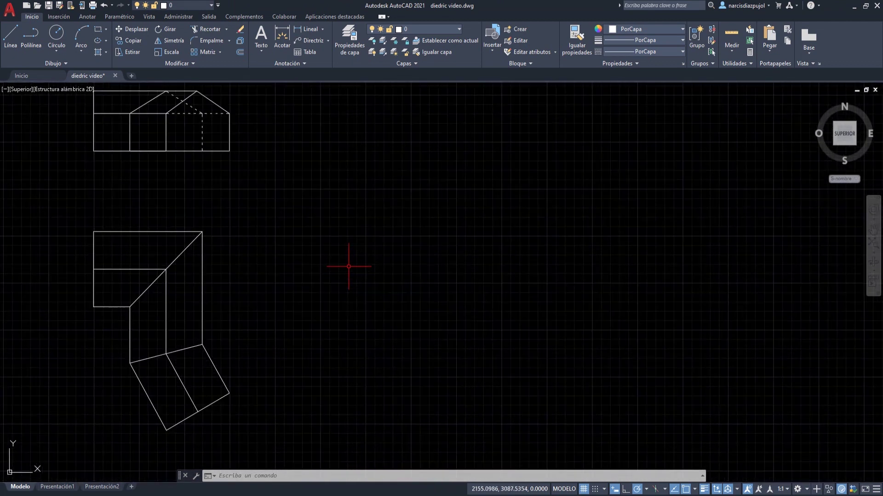
middle_drag(351, 187, 361, 213)
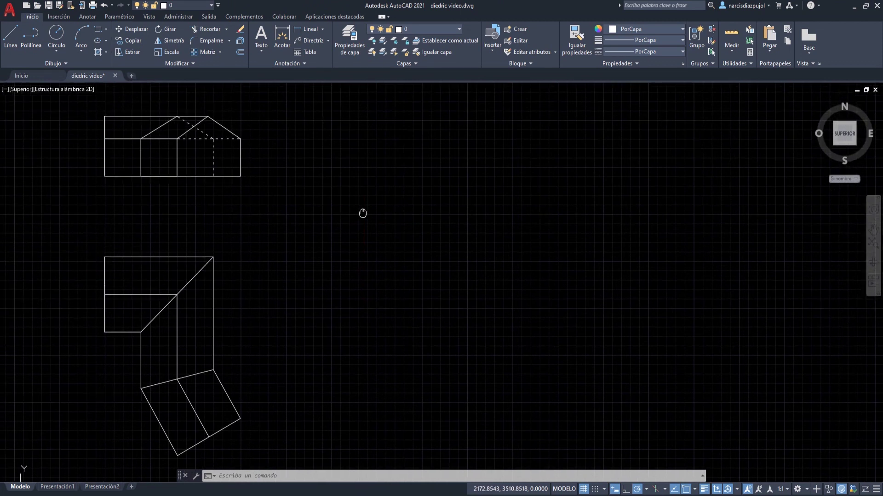
click(213, 6)
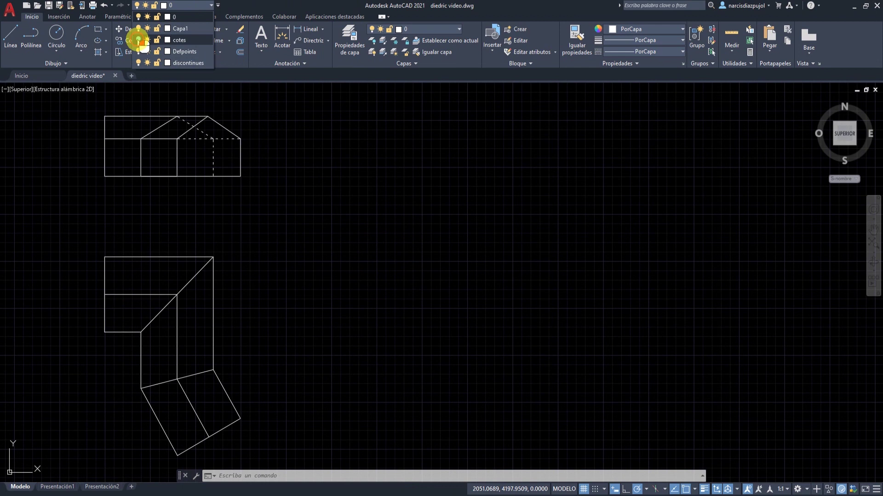
click(139, 40)
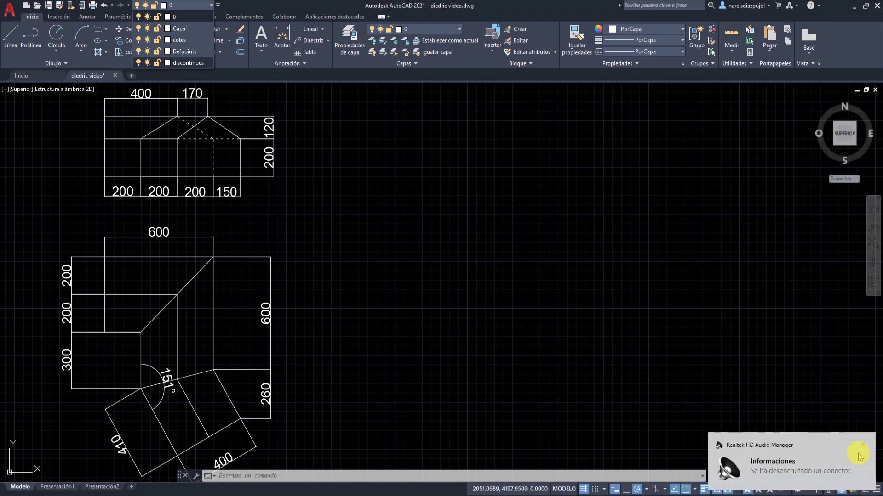
click(862, 446)
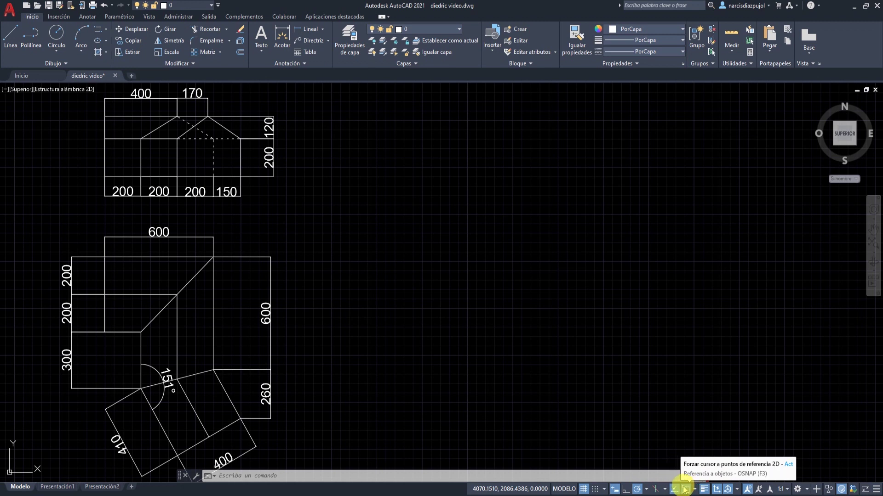
Turn OSNAP on and check the endpoint, midpoint, centre, perpendicular and parallel snap modes.
click(685, 490)
click(695, 490)
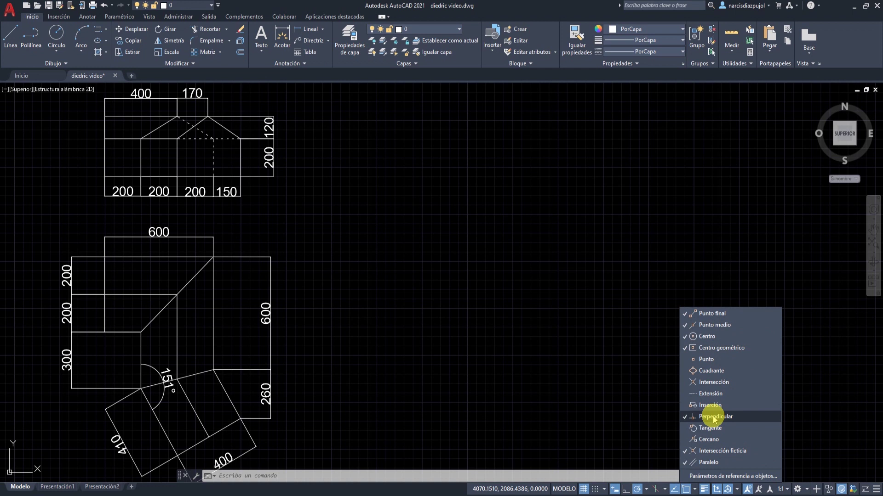
click(681, 277)
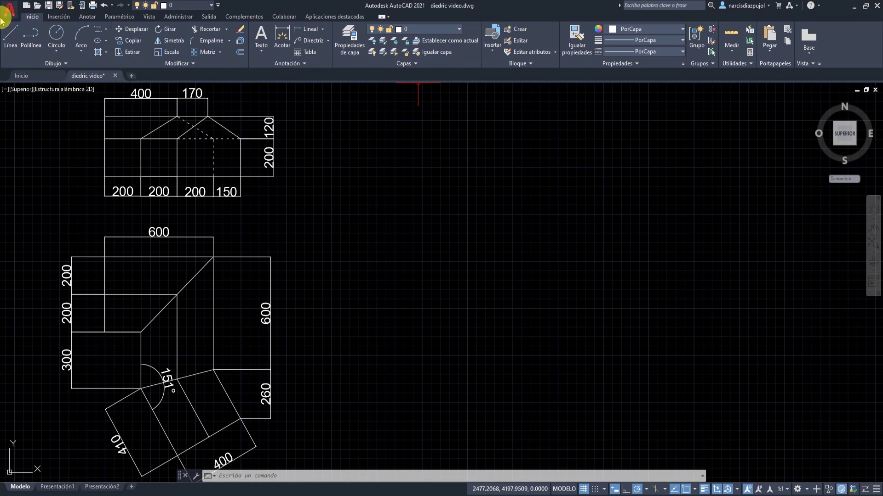
Draw lines of 750, 200 and 750, then close back to the start, forming the rectangle.
click(14, 35)
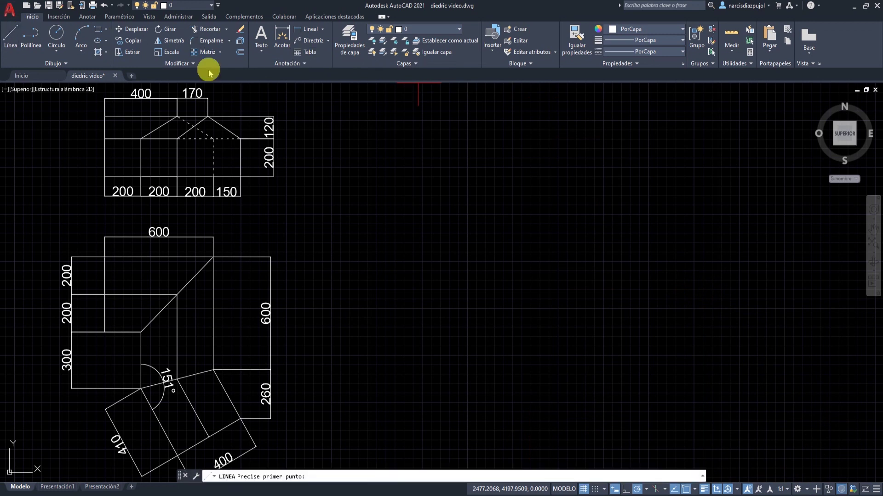
click(455, 182)
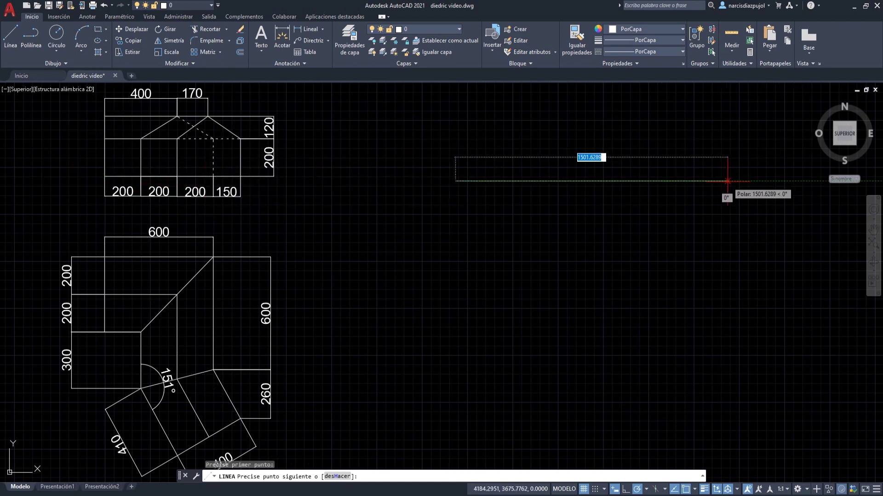
text(75)
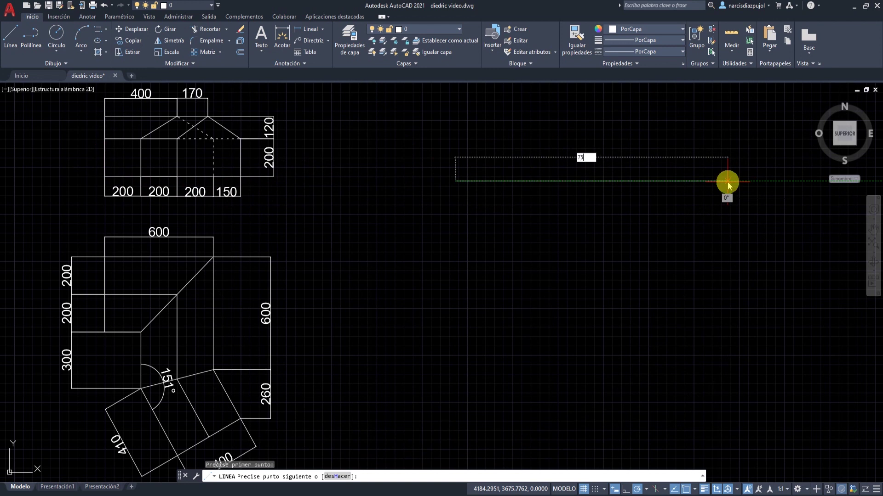
text(0)
key(Return)
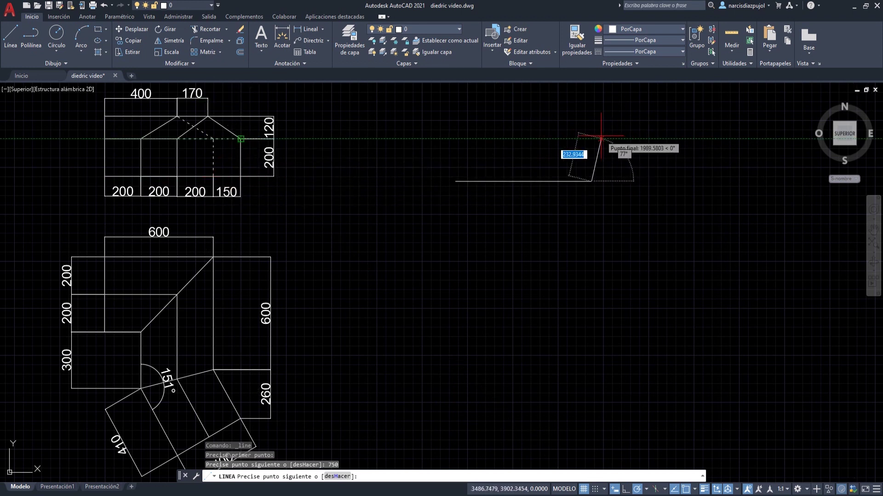
text(200)
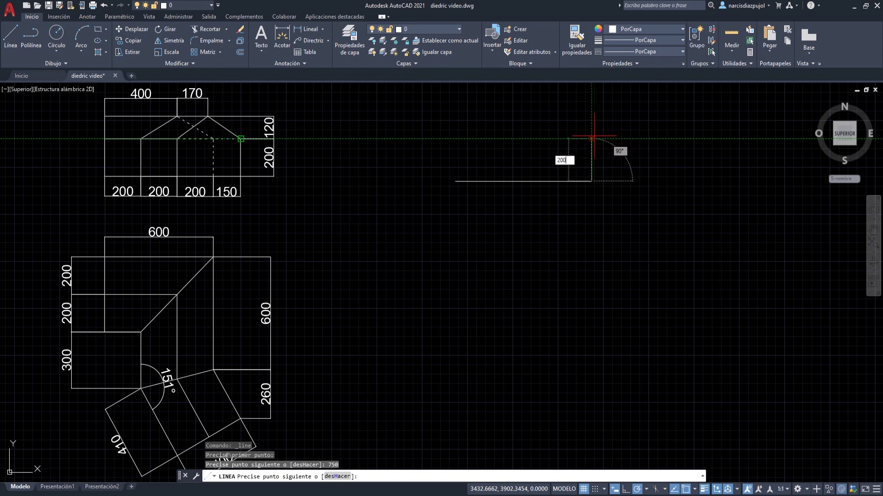
key(Return)
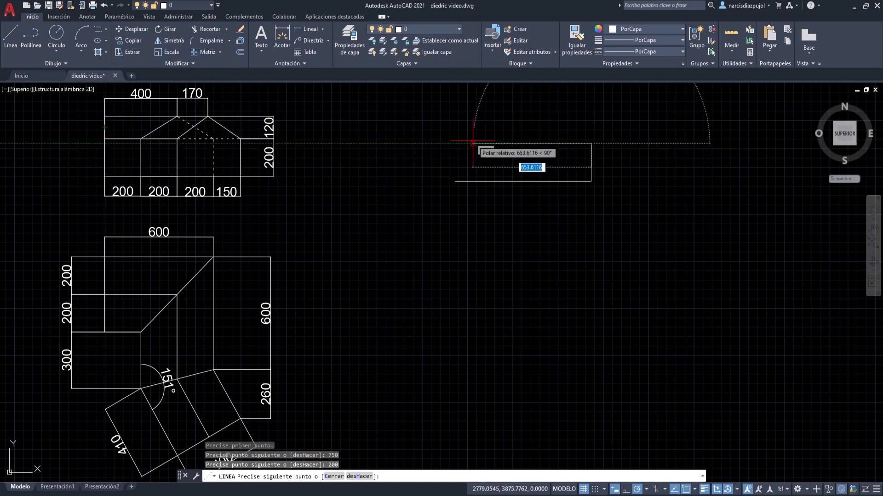
text(750)
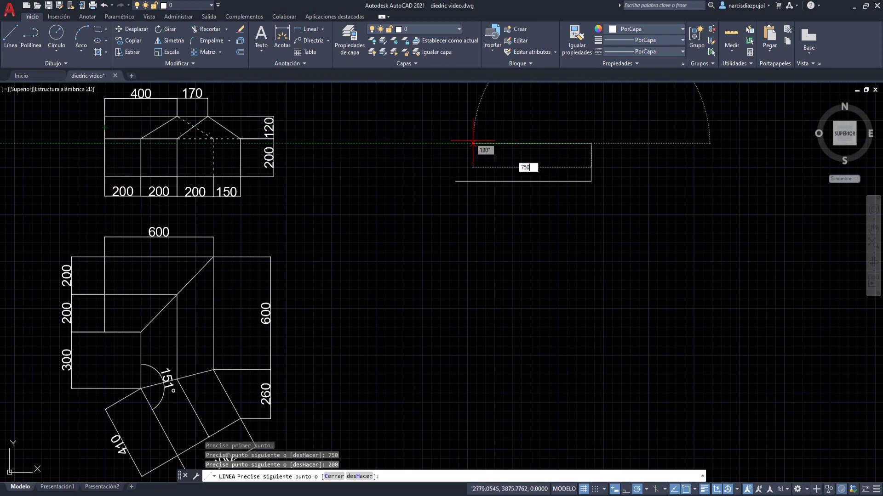
key(Return)
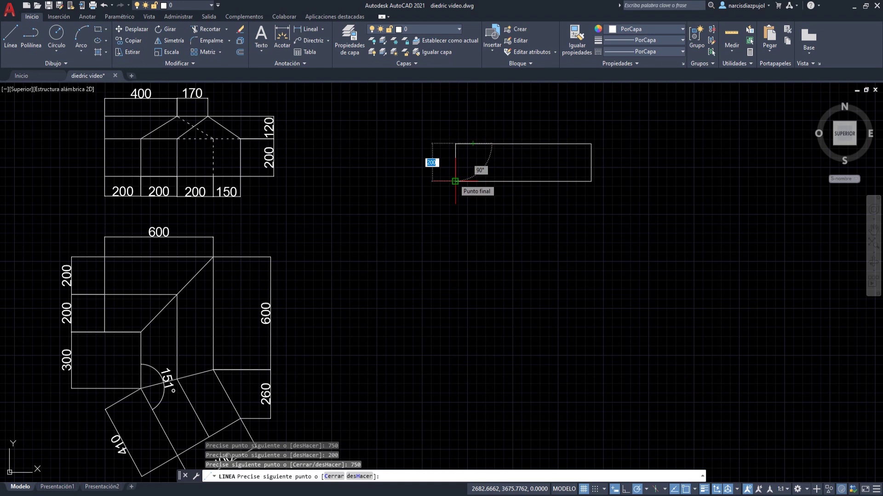
click(455, 181)
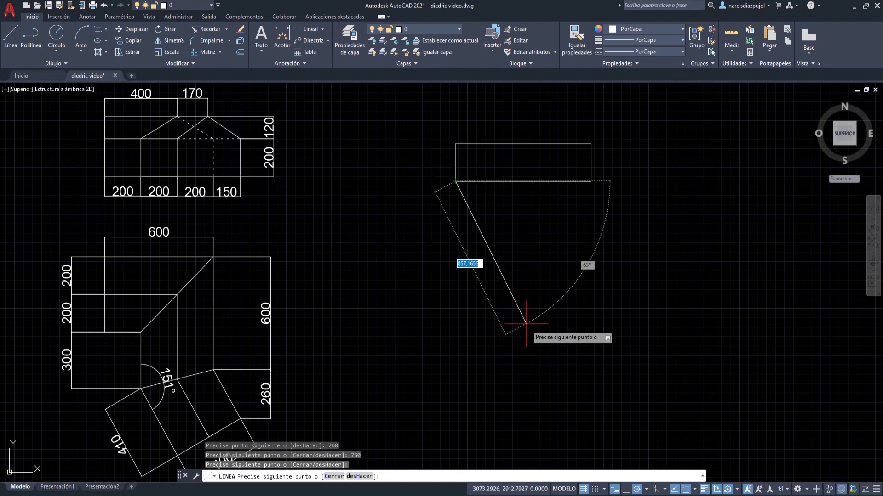
key(Escape)
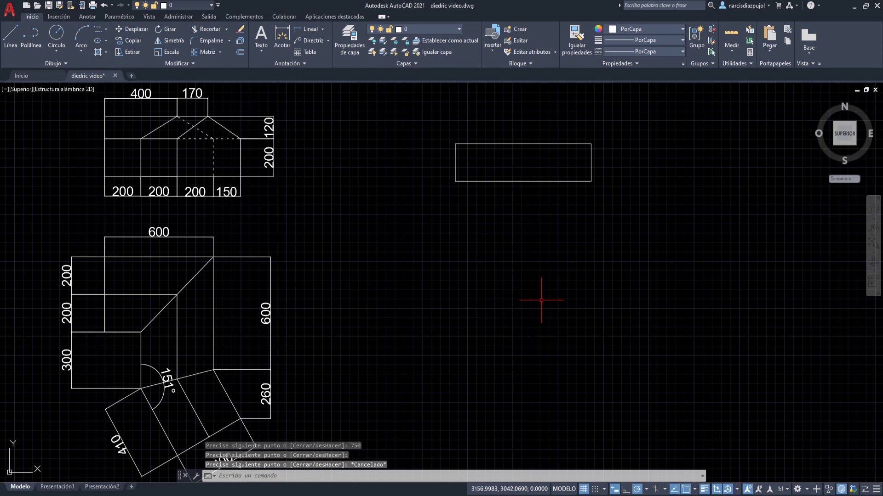
Draw an irregular closed ten-line outline below the 750 by 200 rectangle.
click(452, 254)
click(632, 287)
key(Return)
click(422, 233)
click(653, 247)
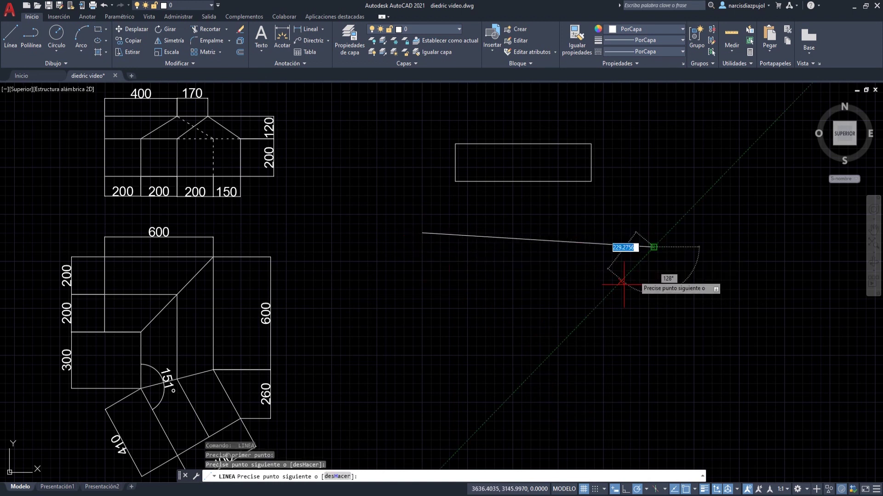
click(620, 281)
click(534, 291)
click(435, 356)
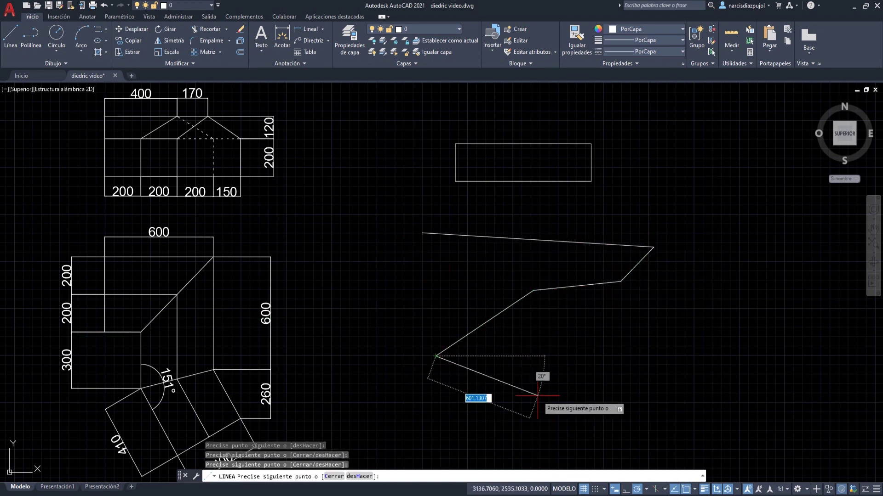
click(538, 395)
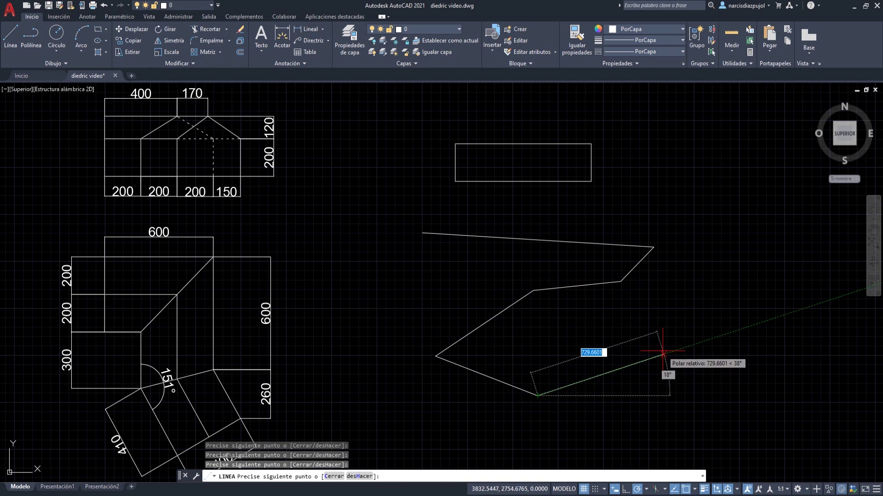
click(684, 332)
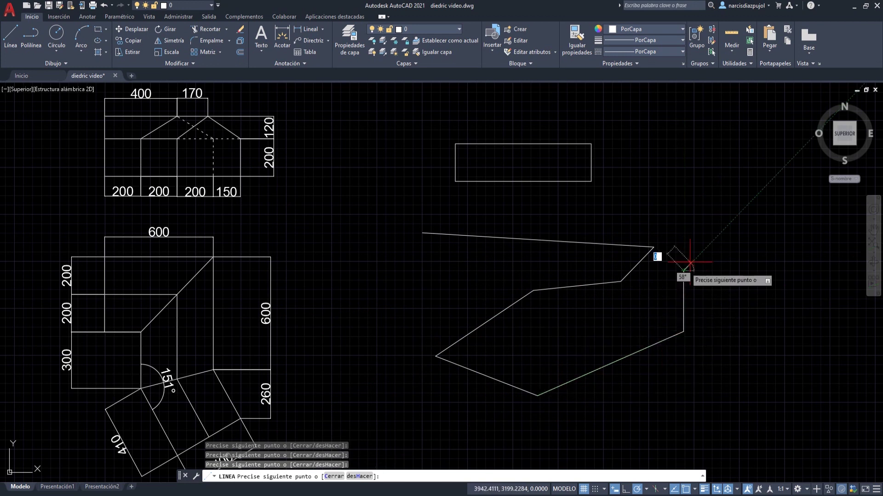
click(683, 222)
click(611, 231)
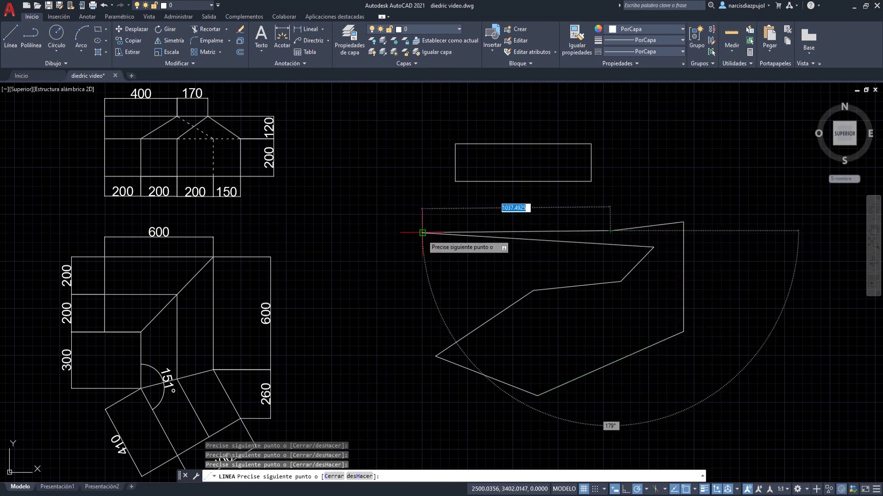
click(422, 232)
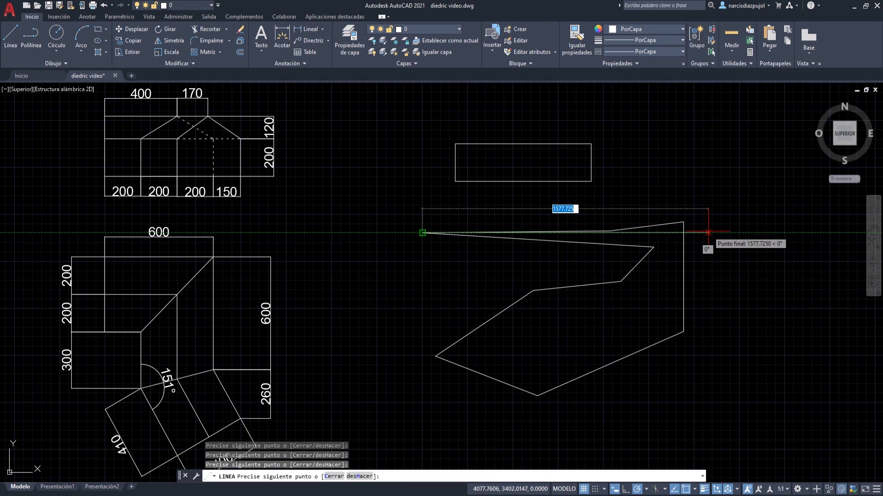
key(Escape)
Window-select the ten outline lines and delete them.
click(763, 200)
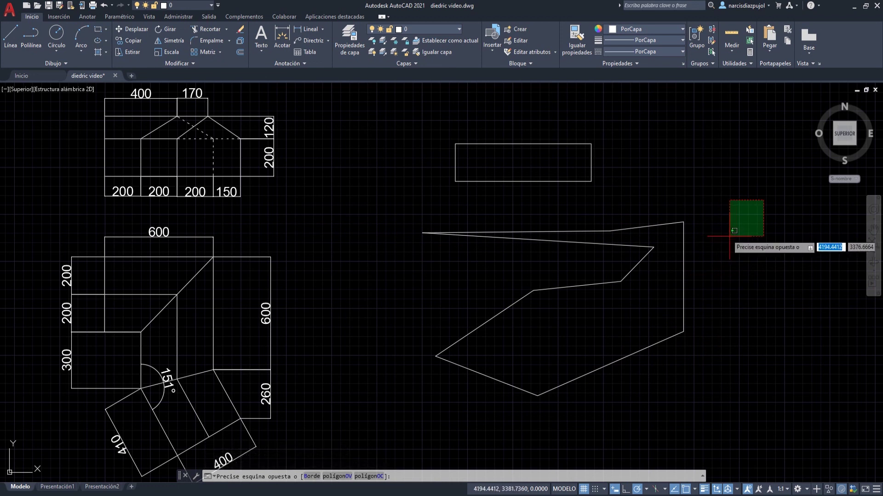
click(732, 239)
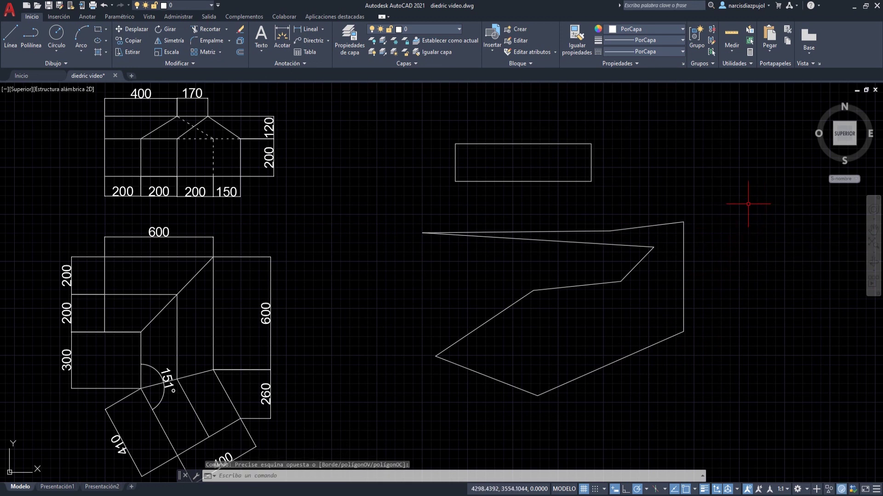
click(748, 204)
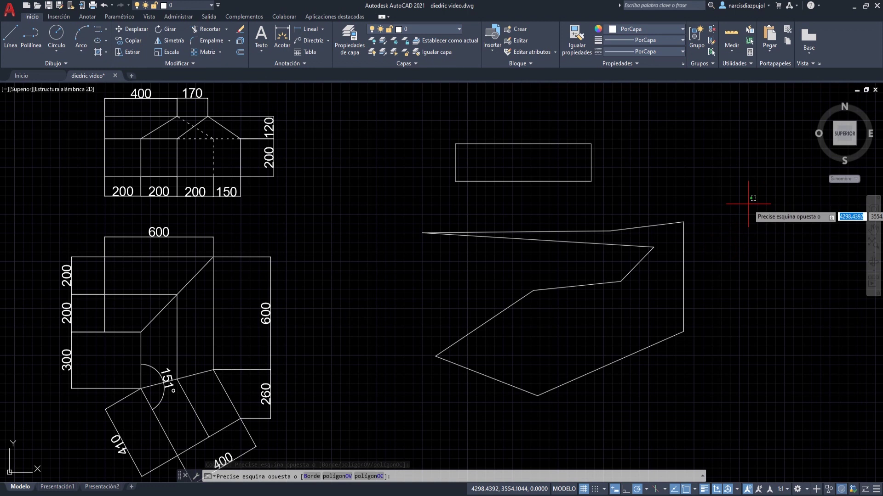
click(754, 202)
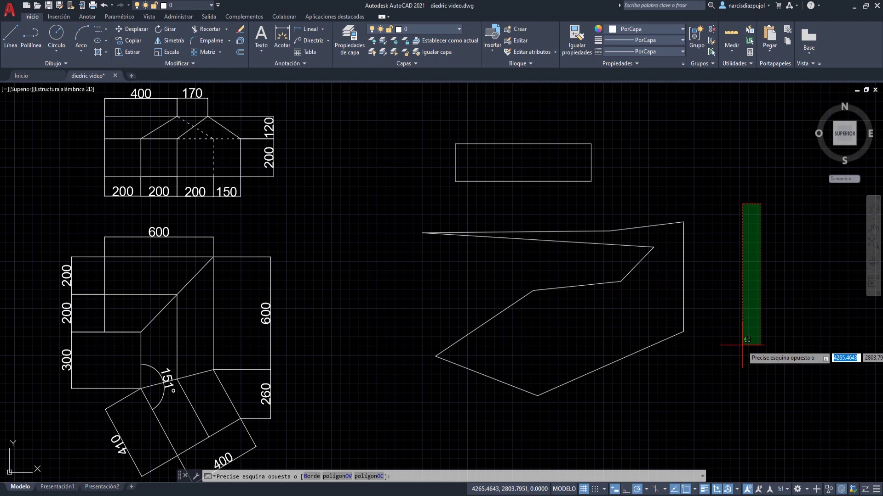
key(Escape)
click(364, 200)
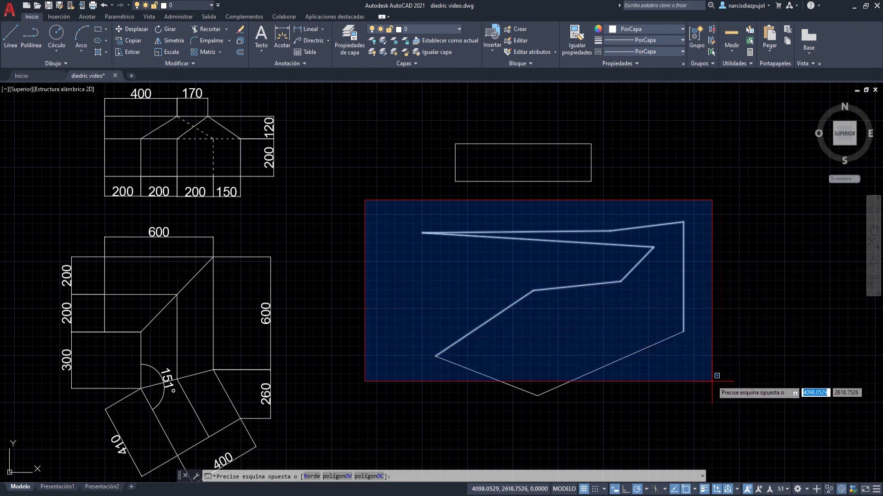
click(721, 419)
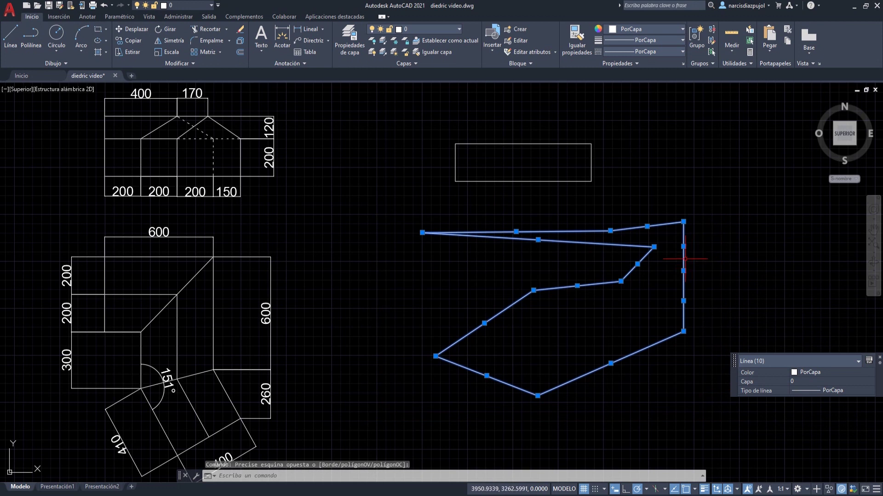
key(Delete)
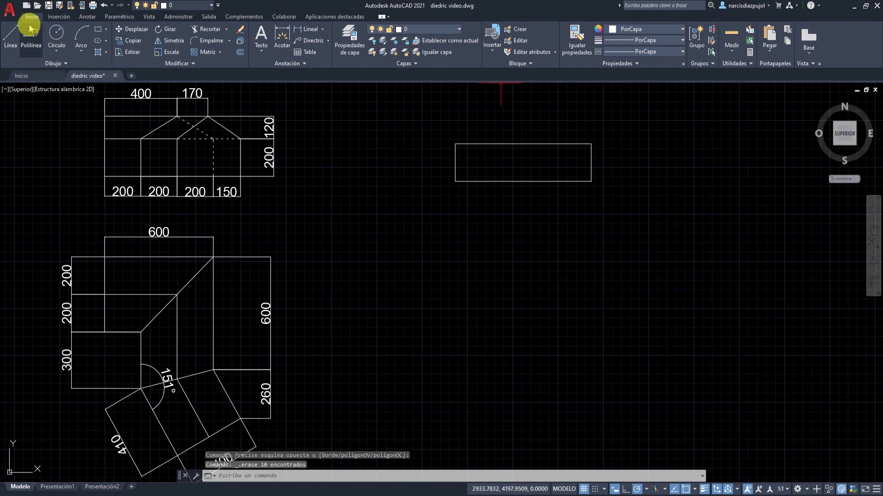
Draw a 120 rise from the rectangle's top-left corner, a 570 top edge, and a slope to the right corner.
click(6, 41)
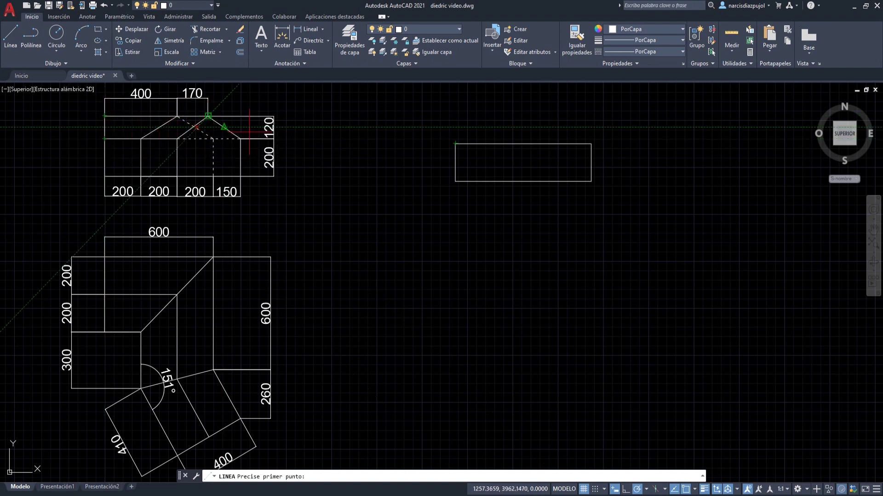
click(455, 144)
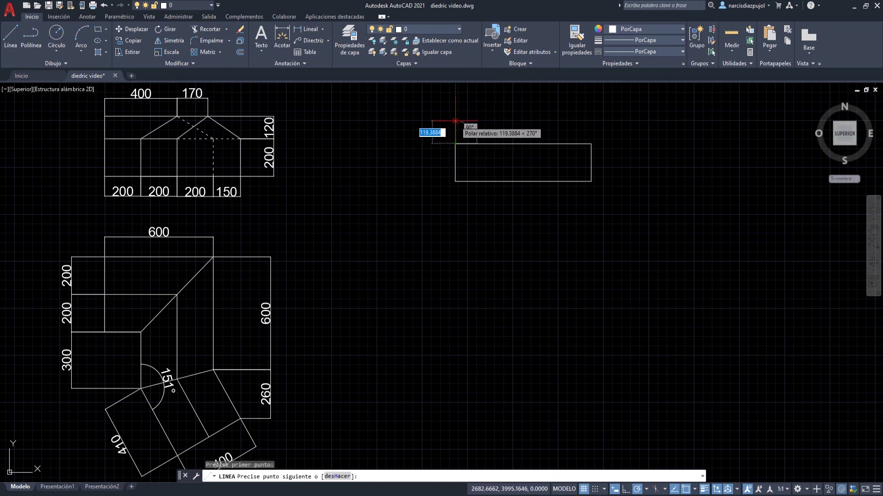
text(120)
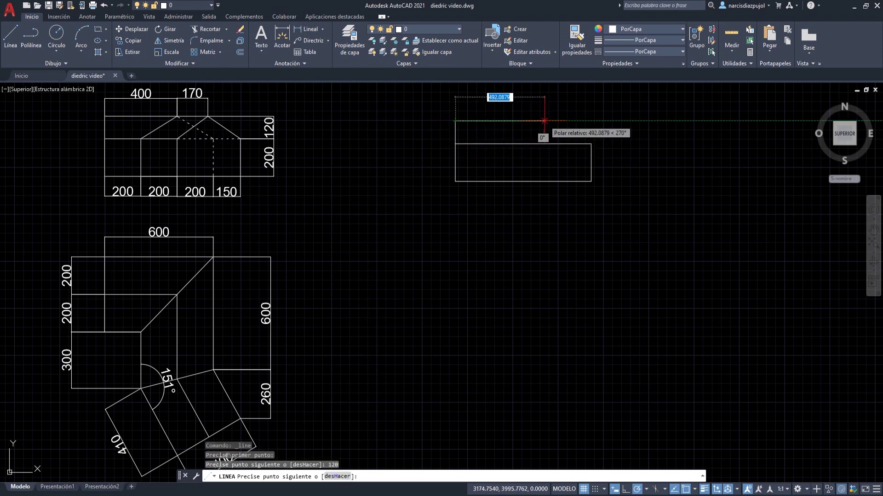
text(570)
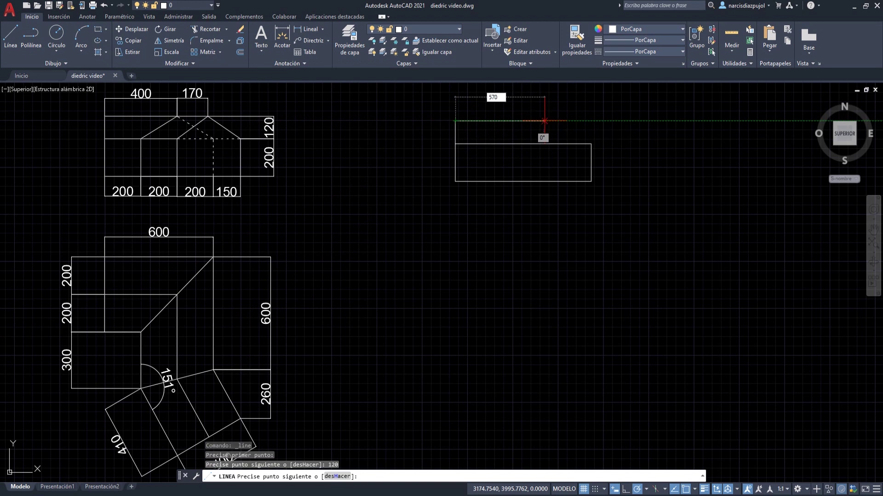
key(Return)
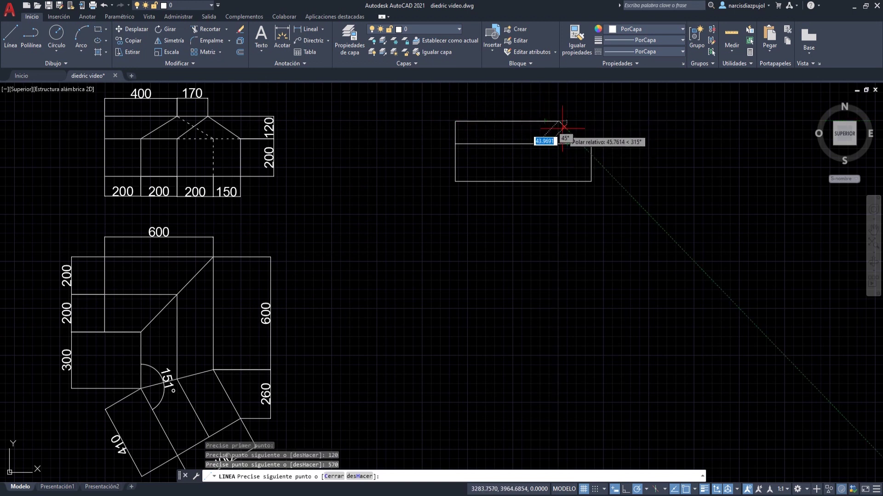
click(590, 144)
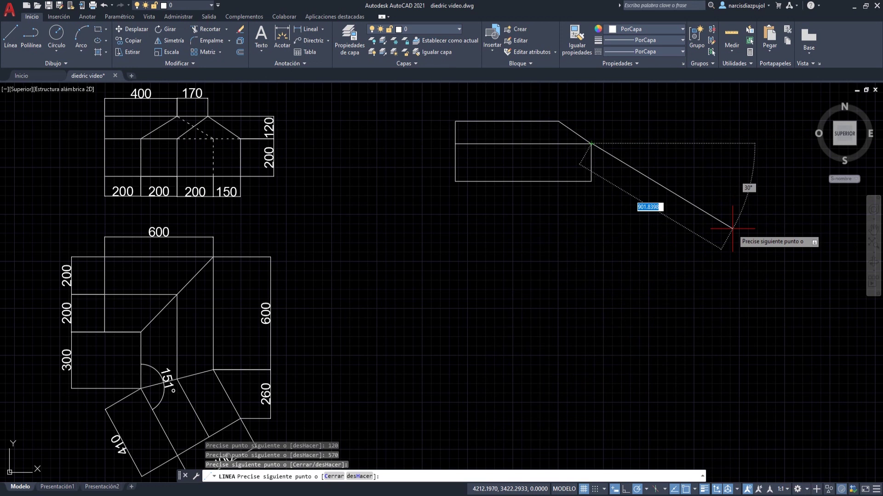
key(Escape)
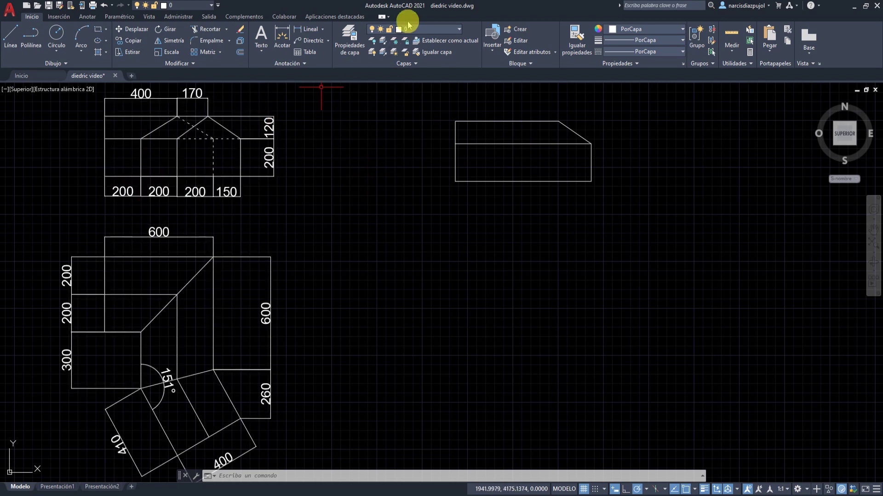
Start the Línea (LINE) command from the Inicio tab.
click(11, 35)
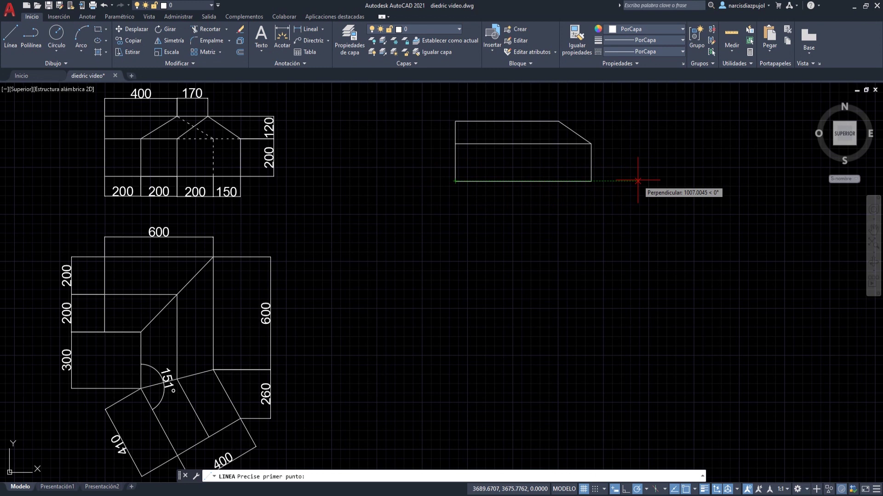
Draw two vertical dividers, at 200 and 400 from the left end, each reaching the top edge.
text(200)
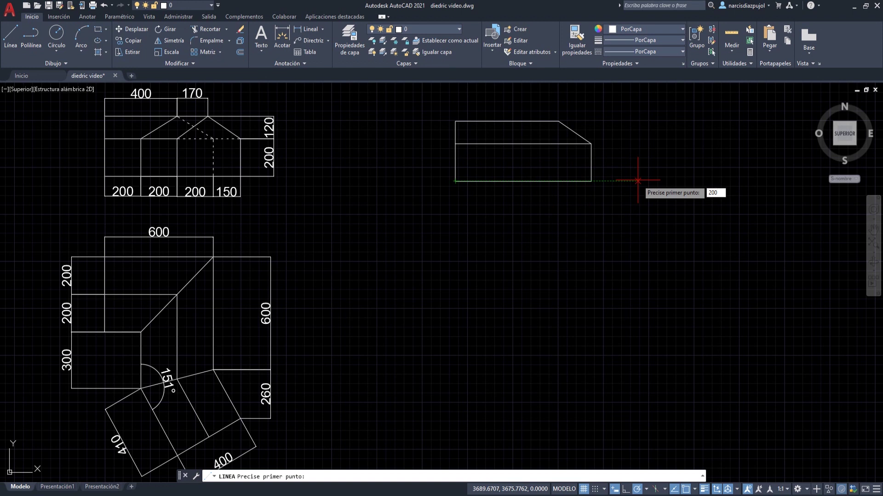
key(Return)
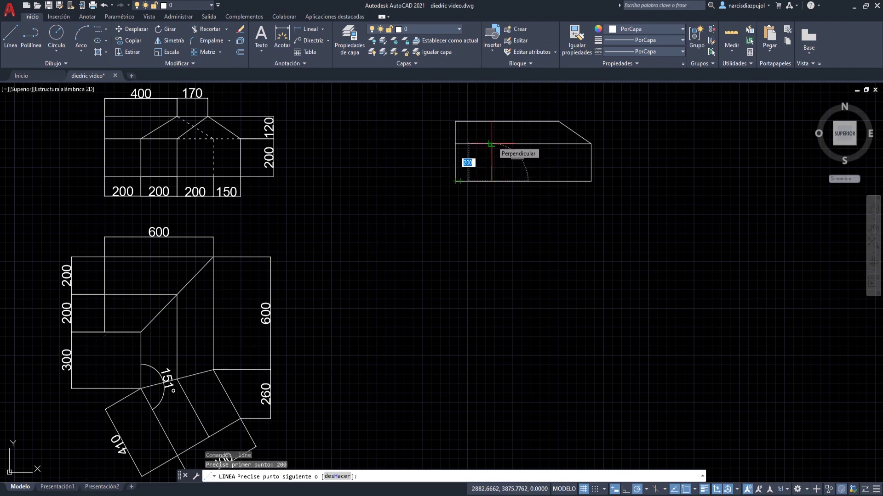
click(491, 145)
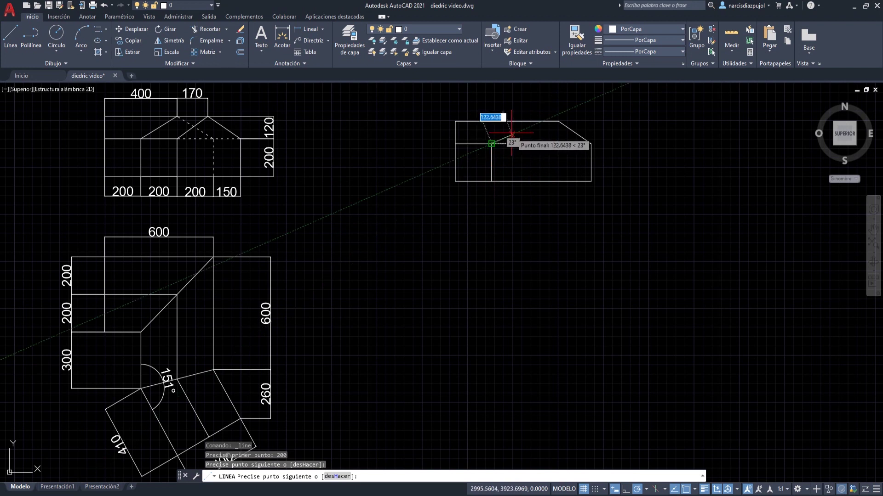
key(Escape)
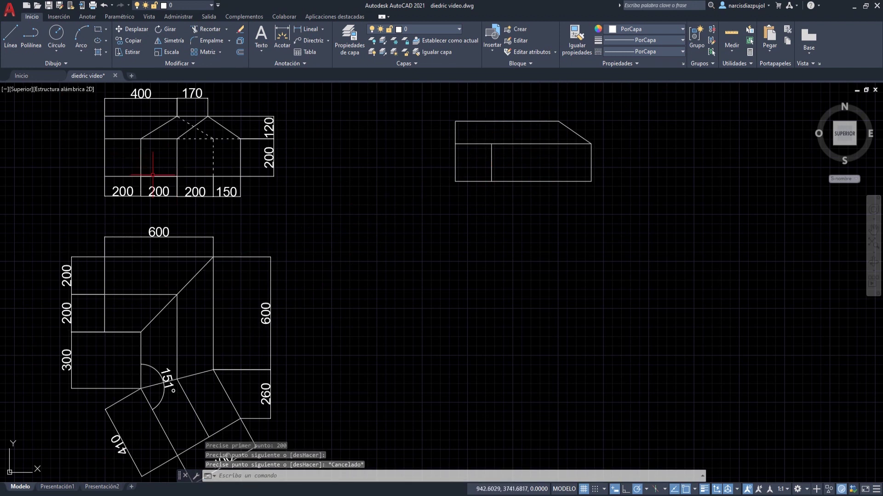
click(11, 36)
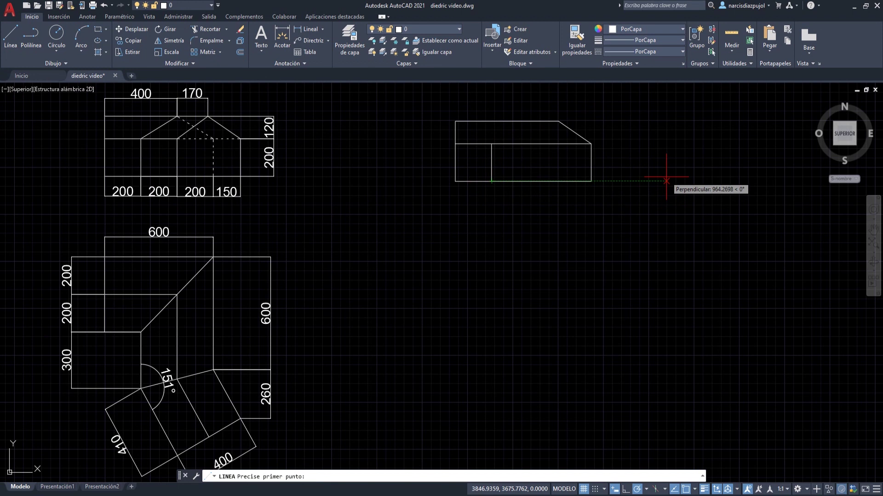
text(200)
key(Return)
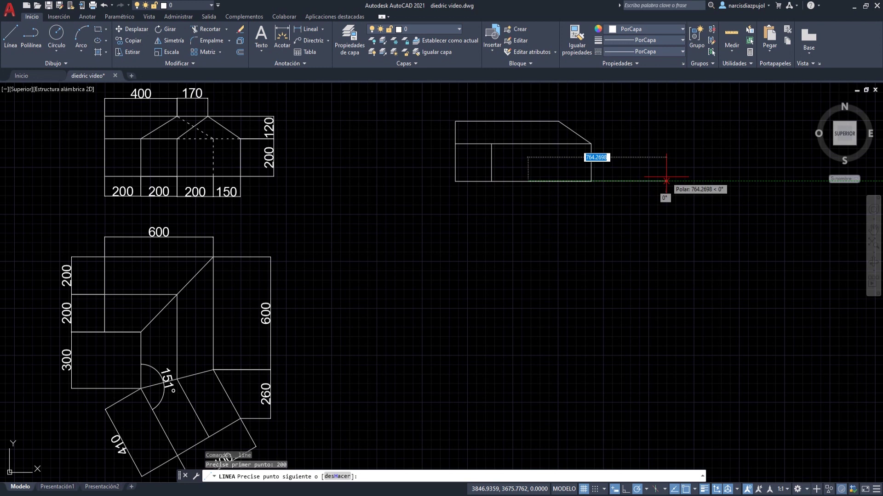
click(527, 144)
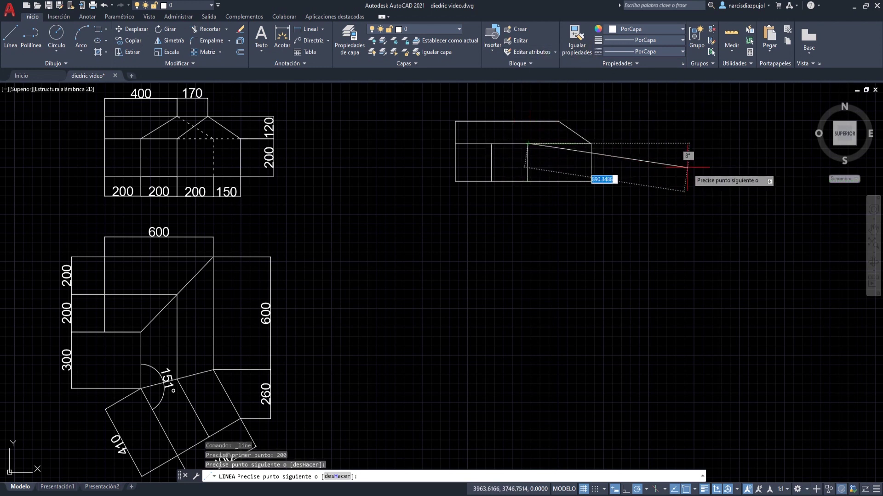
key(Escape)
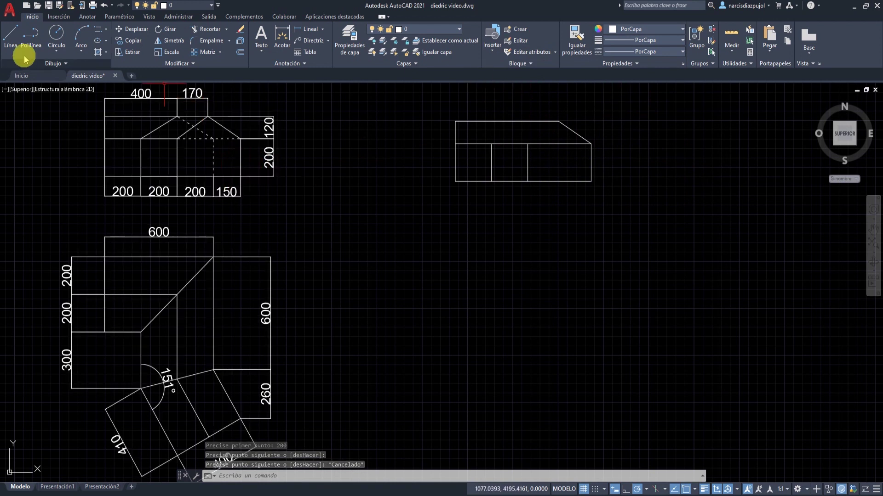
Draw a third vertical divider and a roof slope from the second divider's top to the peak.
click(11, 34)
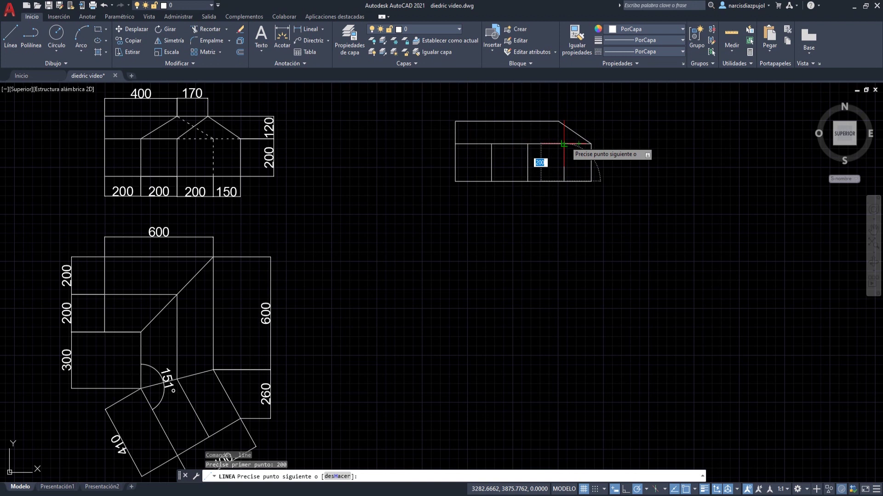
key(Escape)
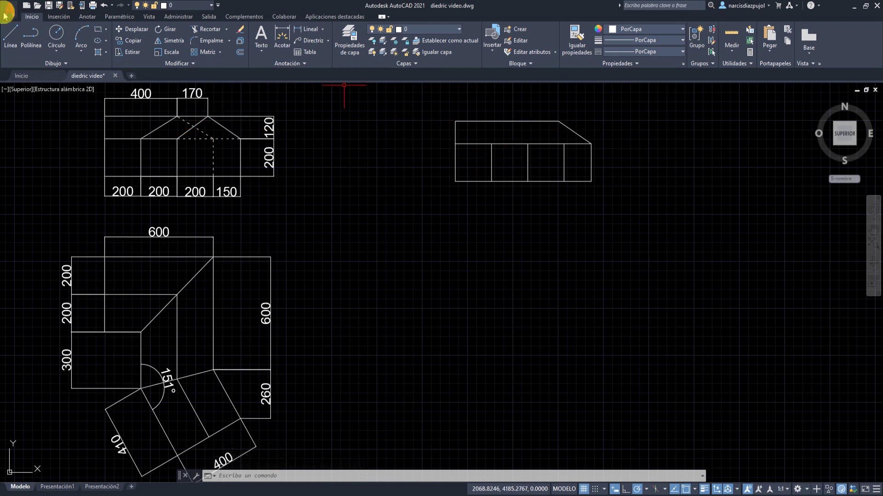
click(11, 36)
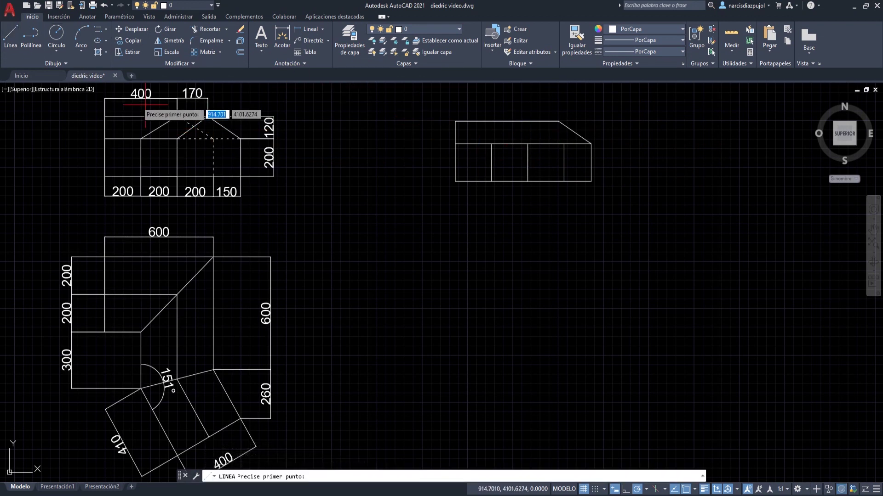
click(528, 144)
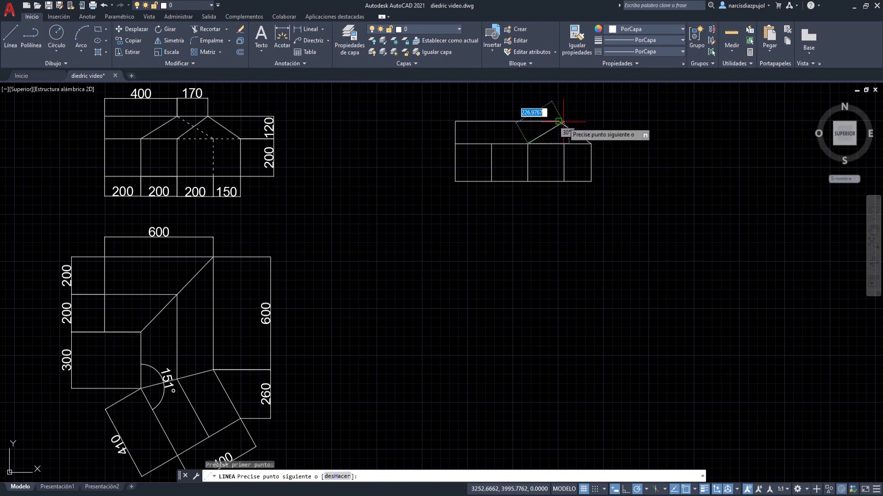
click(558, 121)
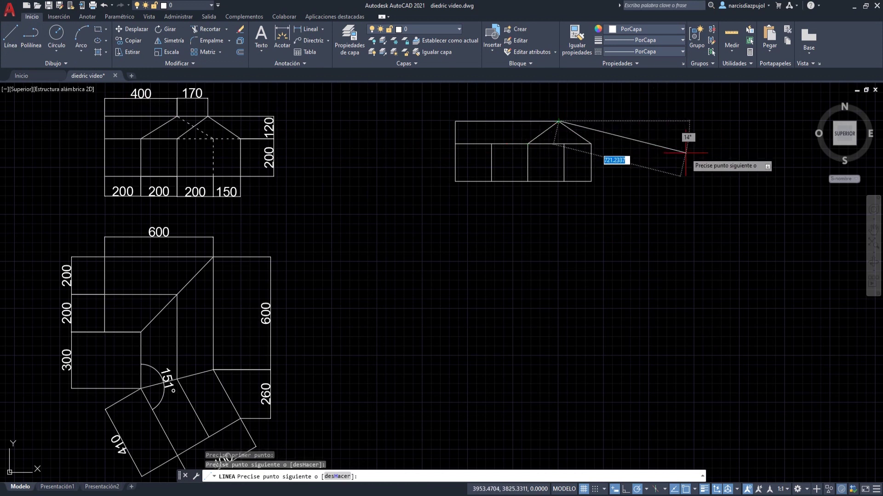
key(Escape)
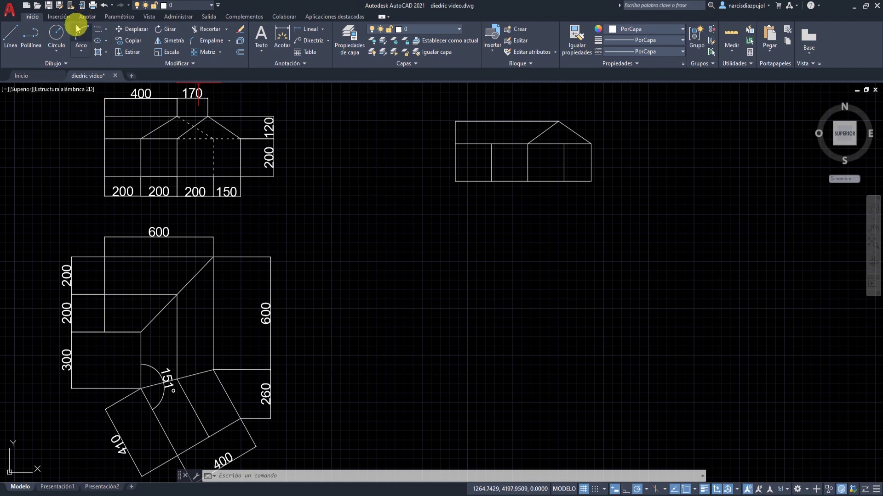
Add a peak 170 left of the apex, sloping down to the first divider and into the existing gable.
click(10, 36)
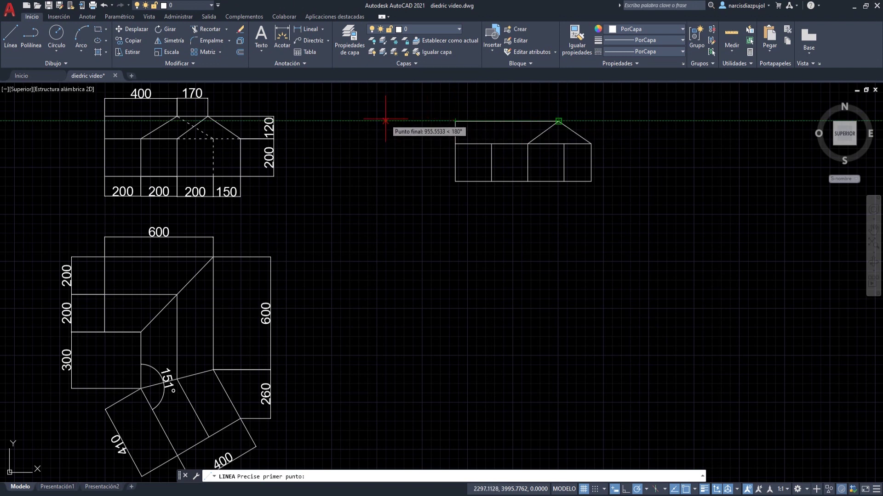
text(170)
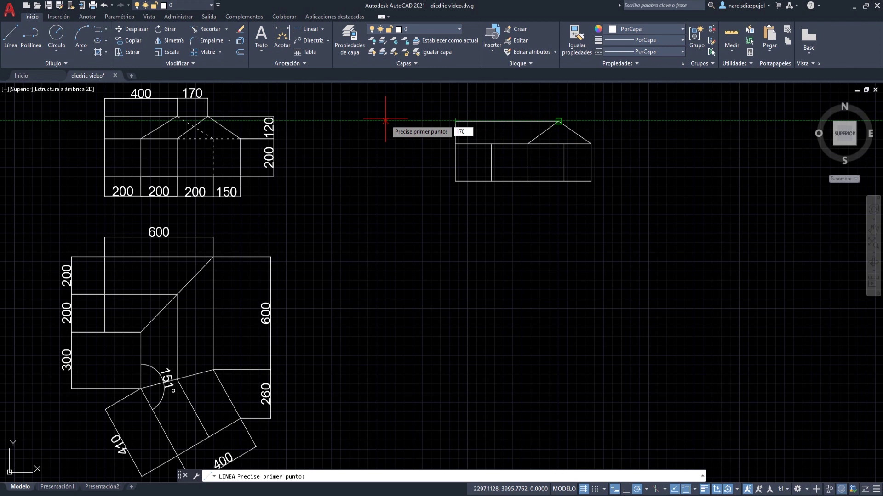
key(Return)
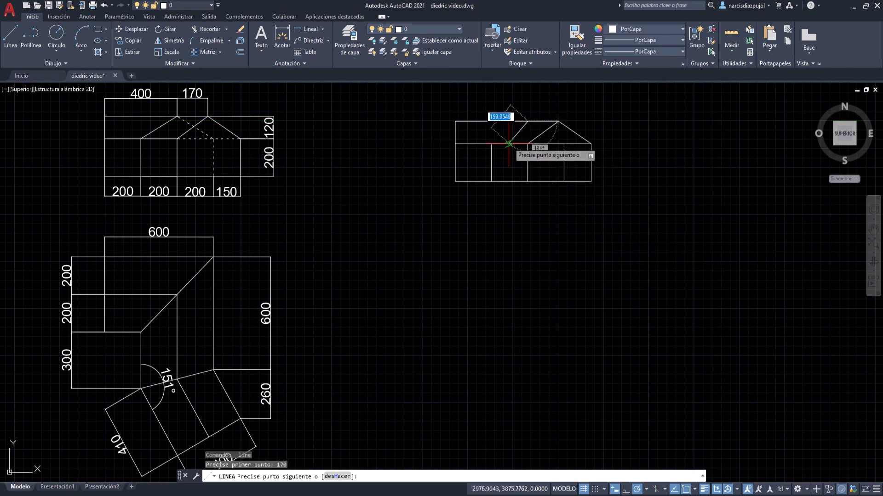
click(491, 143)
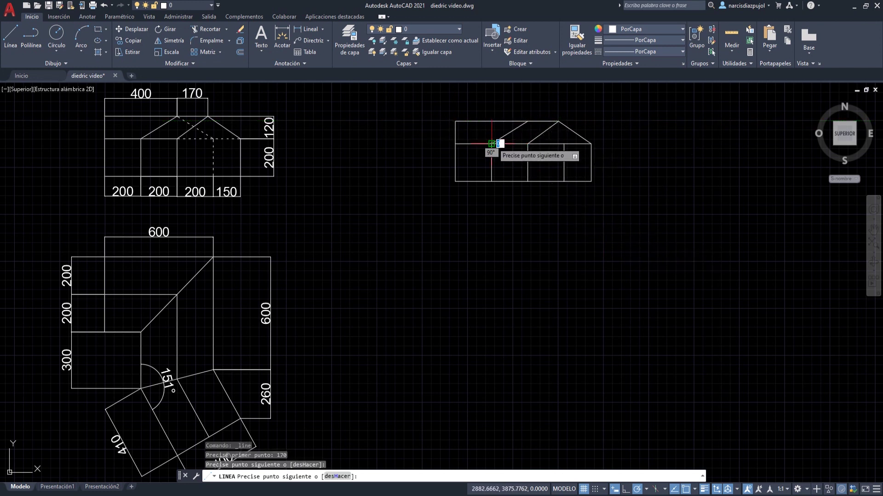
key(Escape)
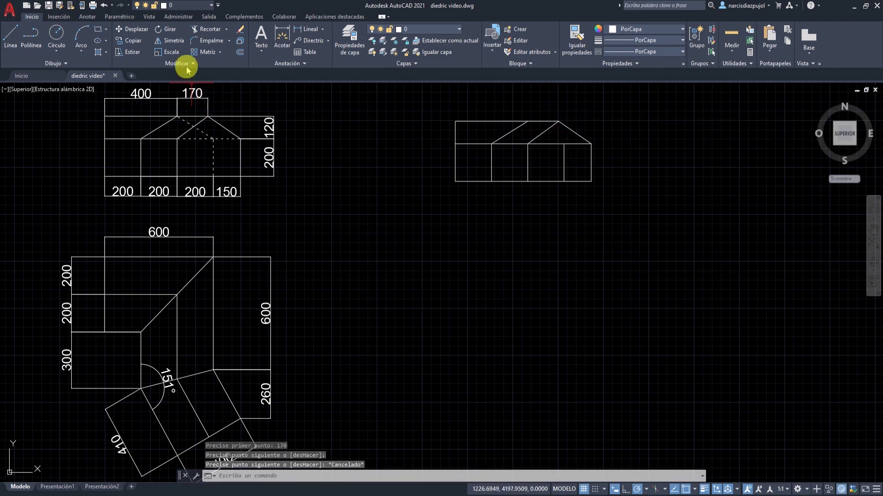
click(10, 37)
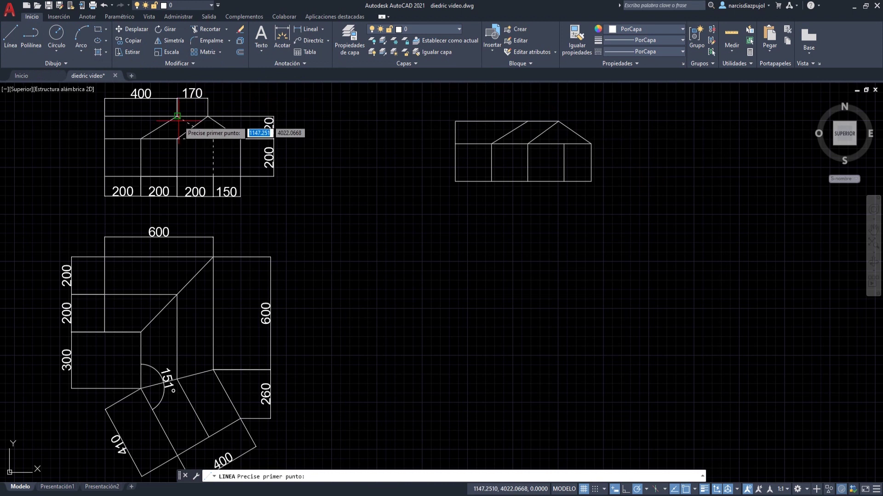
click(541, 139)
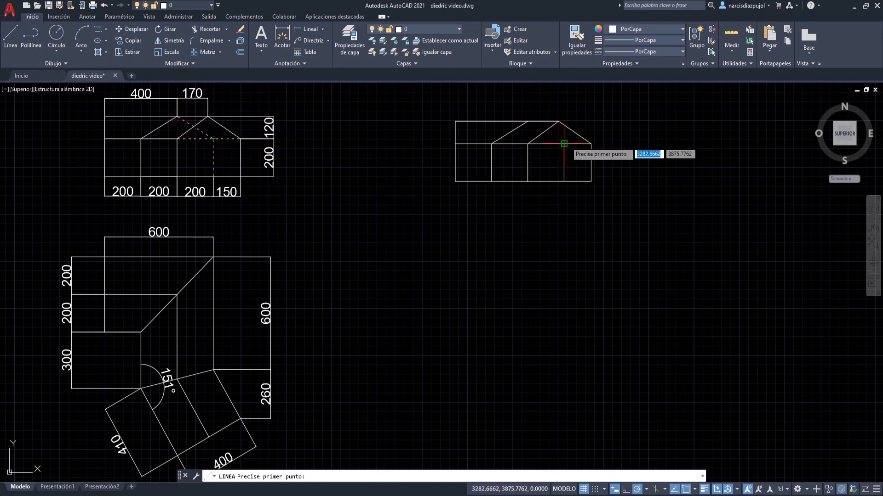
click(528, 121)
key(Escape)
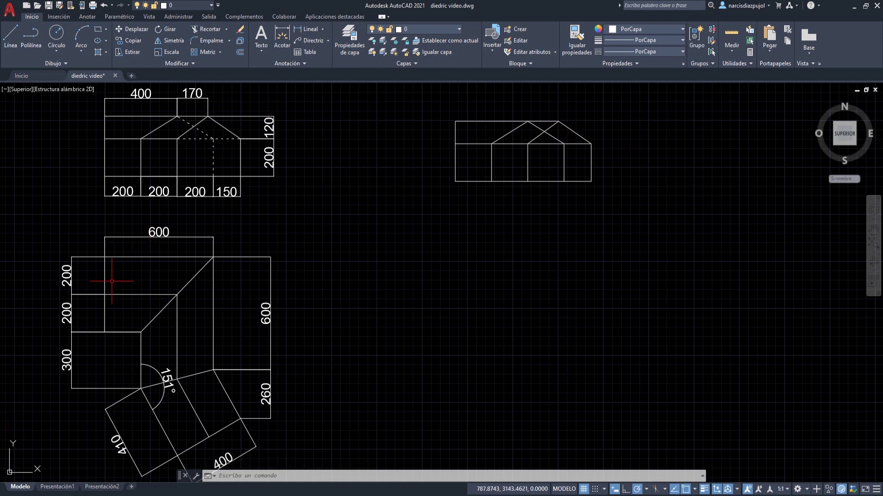
click(211, 7)
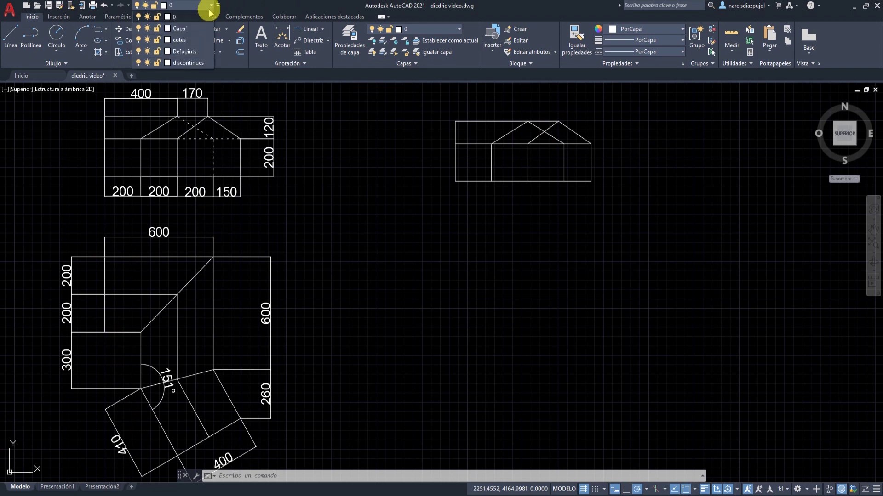
click(137, 40)
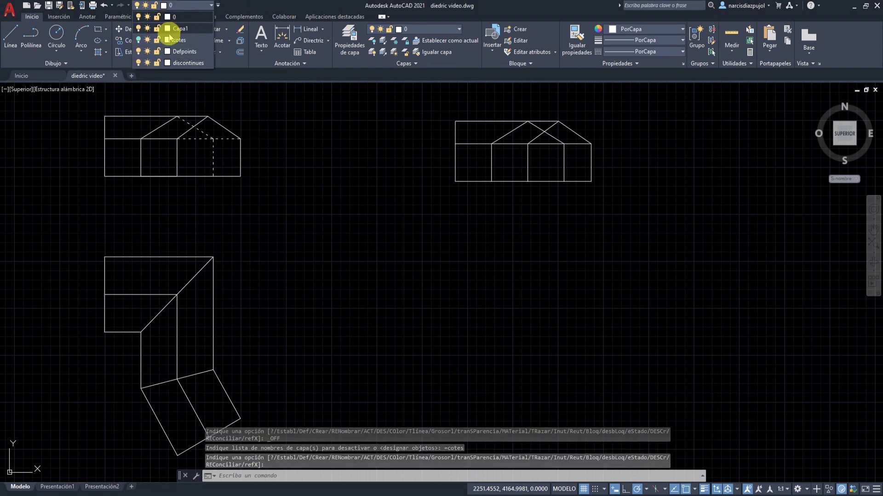
click(137, 40)
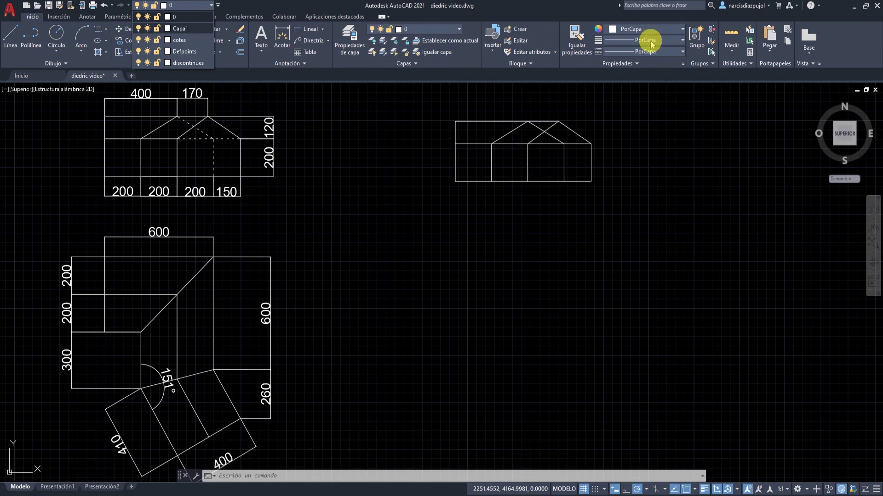
click(62, 66)
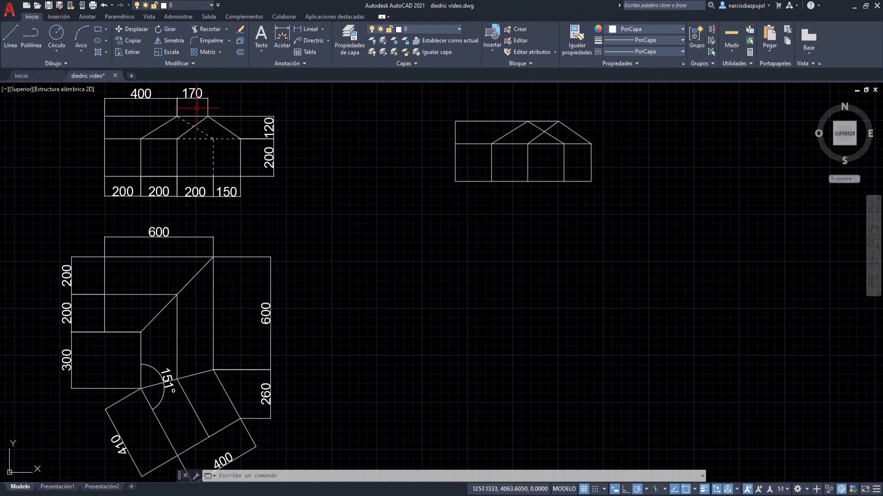
Cast two Rayo construction rays straight down from the front view's bottom-left and bottom-right corners.
click(54, 63)
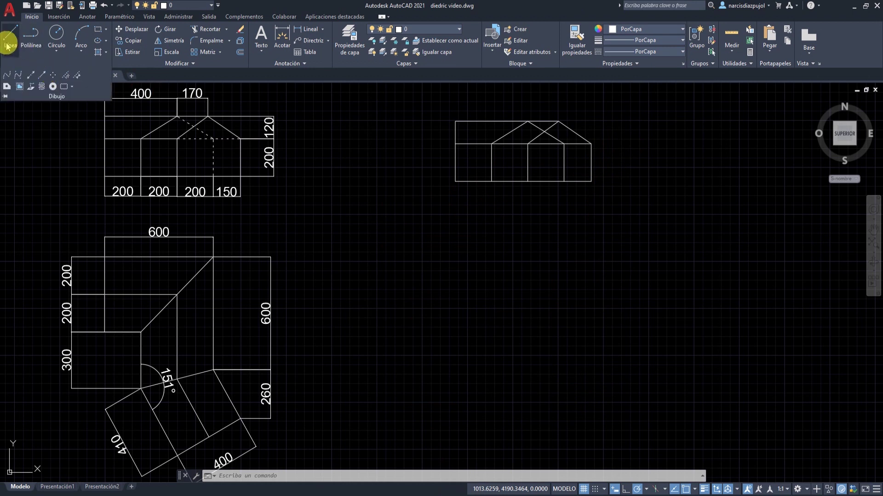
click(43, 77)
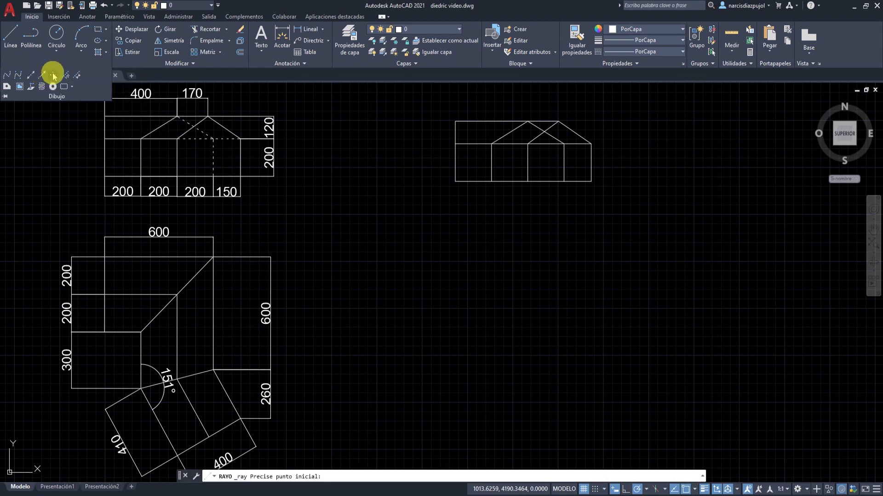
click(455, 181)
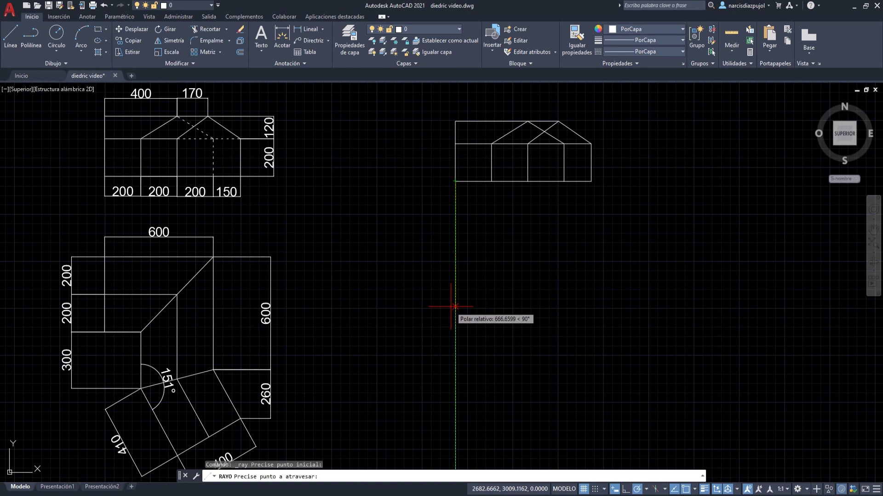
click(455, 306)
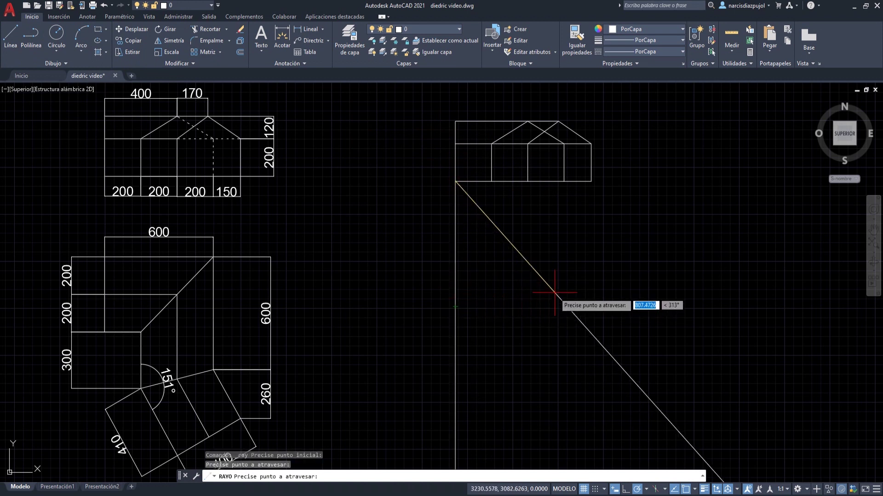
key(Escape)
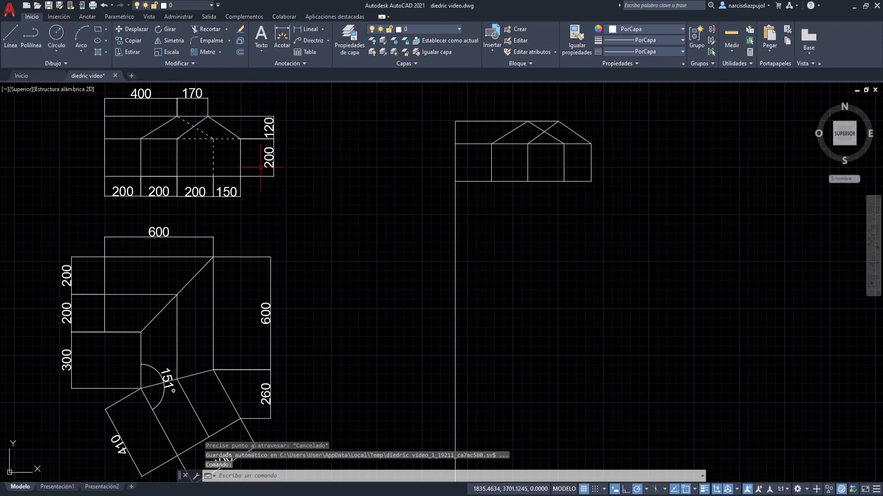
click(56, 63)
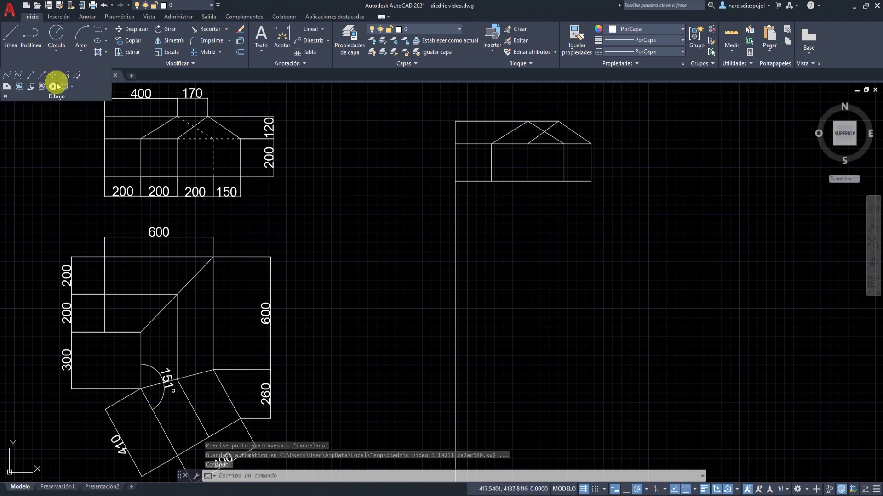
click(39, 74)
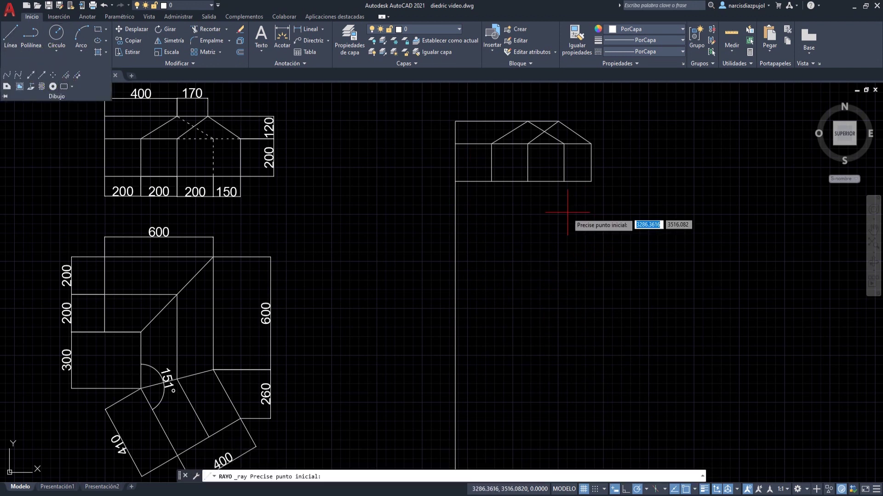
click(591, 182)
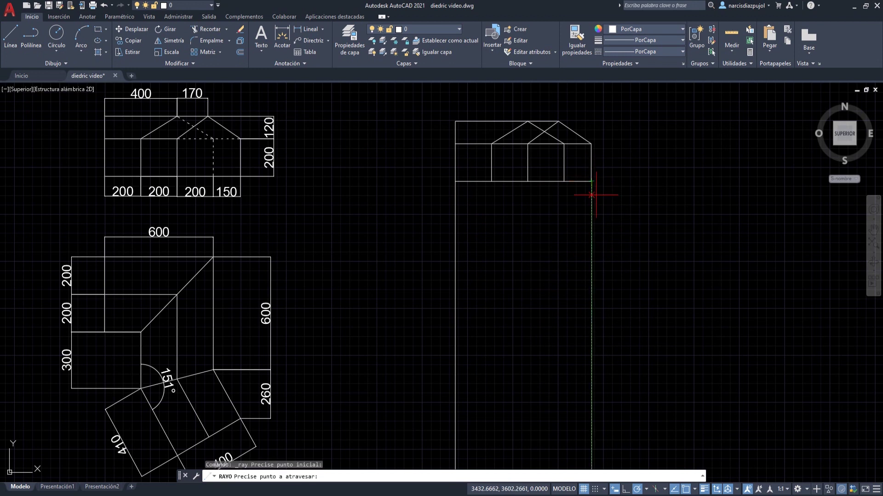
click(590, 340)
key(Escape)
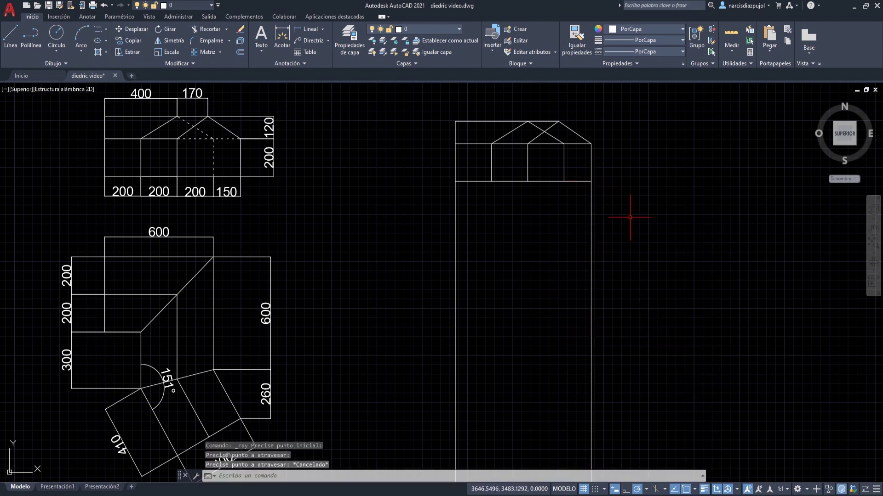
Draw a 600 edge right and a 600 edge down from the left ray, then erase that ray.
click(12, 34)
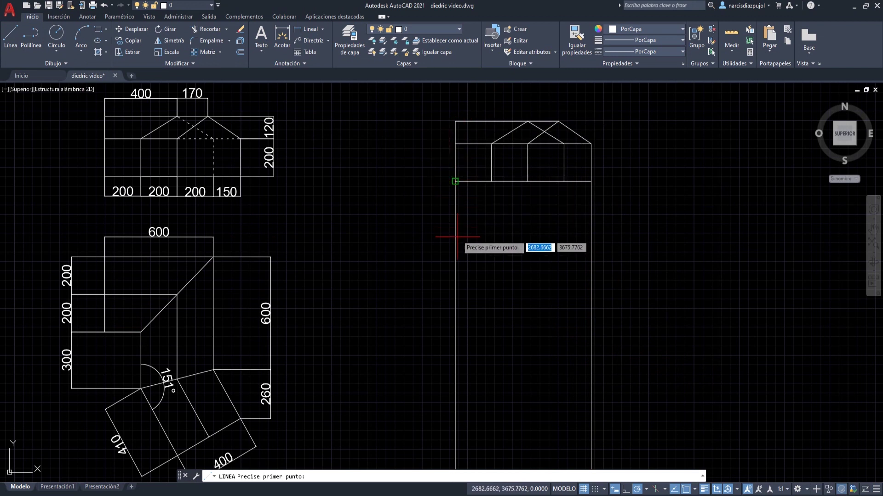
click(18, 42)
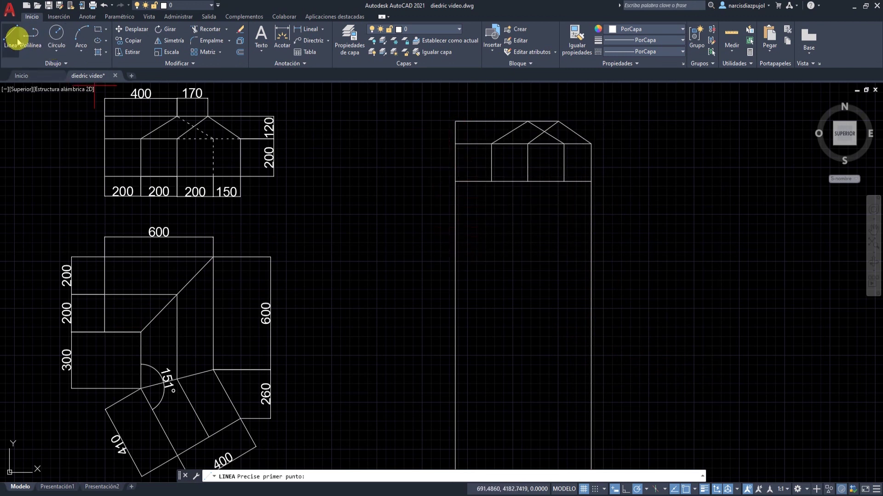
click(455, 182)
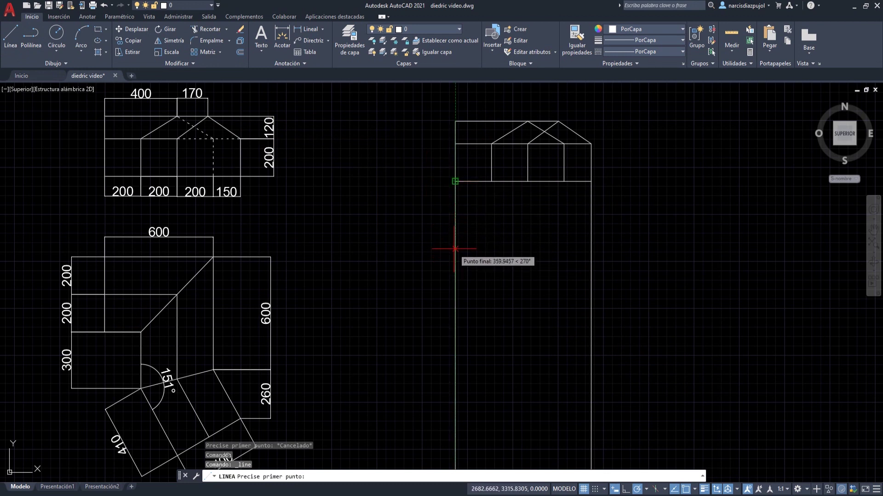
click(455, 251)
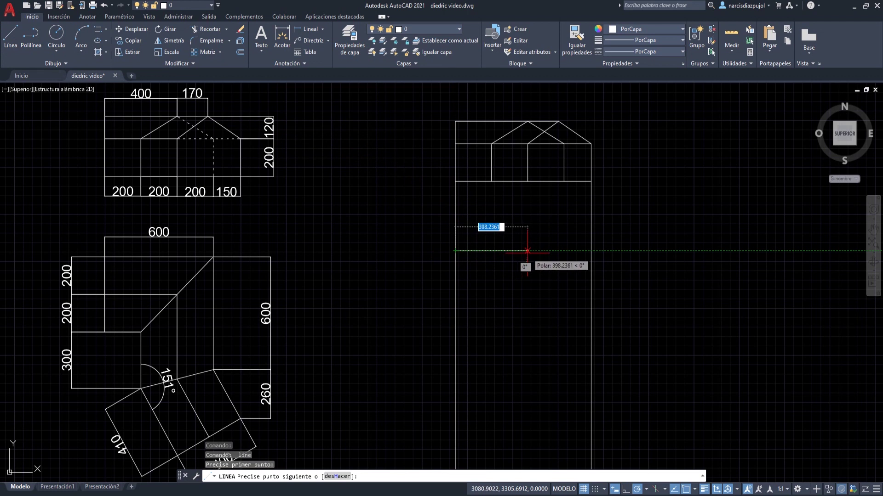
text(600)
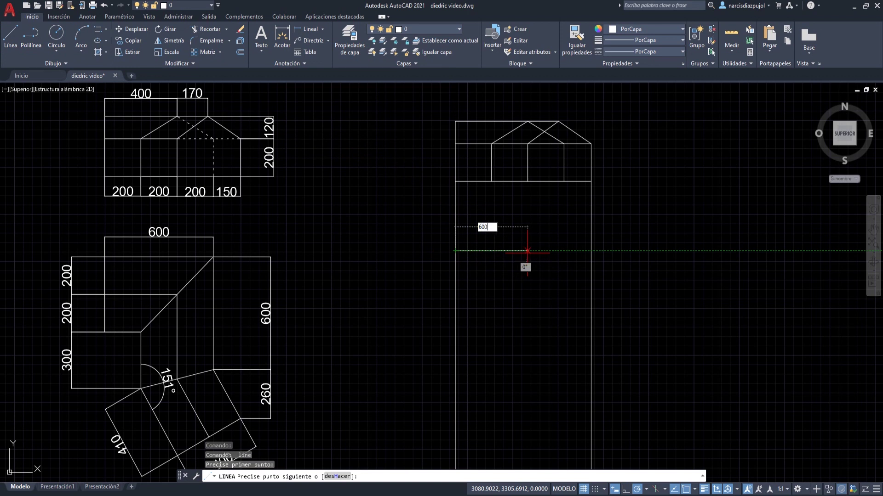
key(Return)
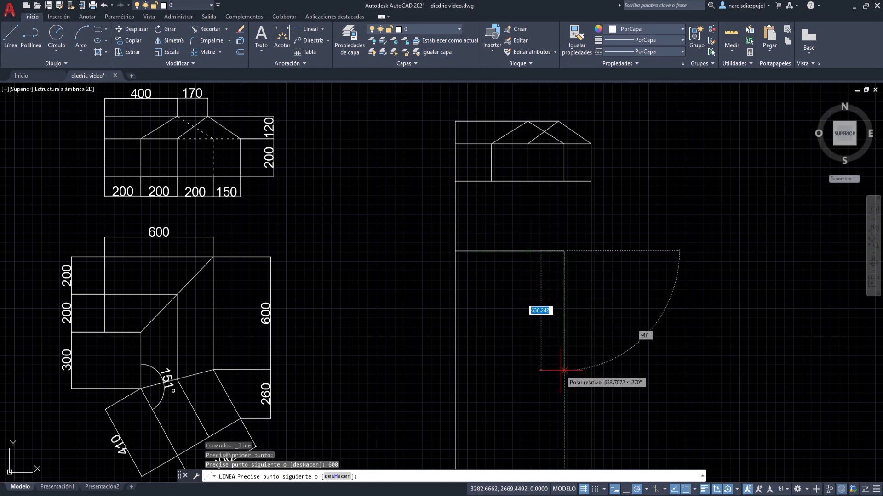
text(600)
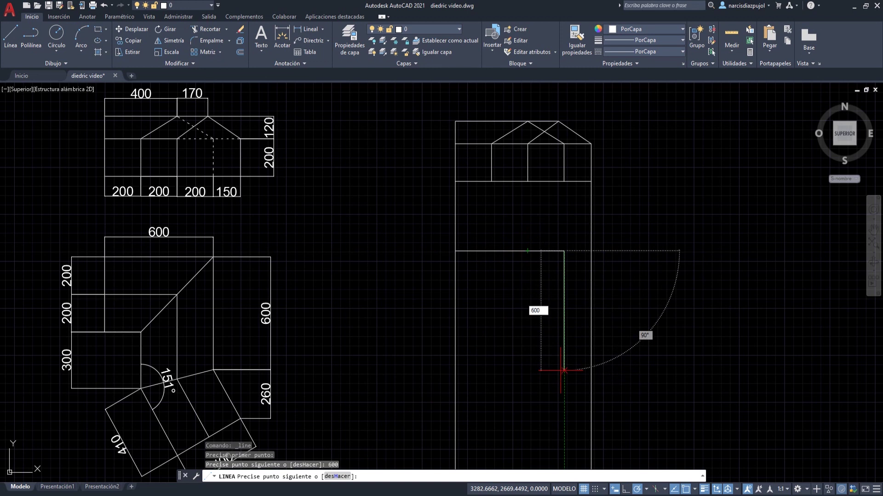
key(Return)
key(Escape)
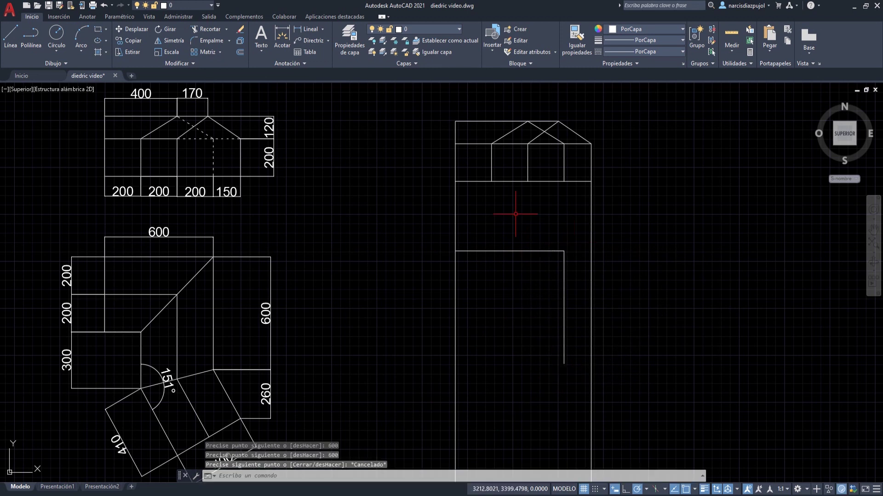
click(456, 206)
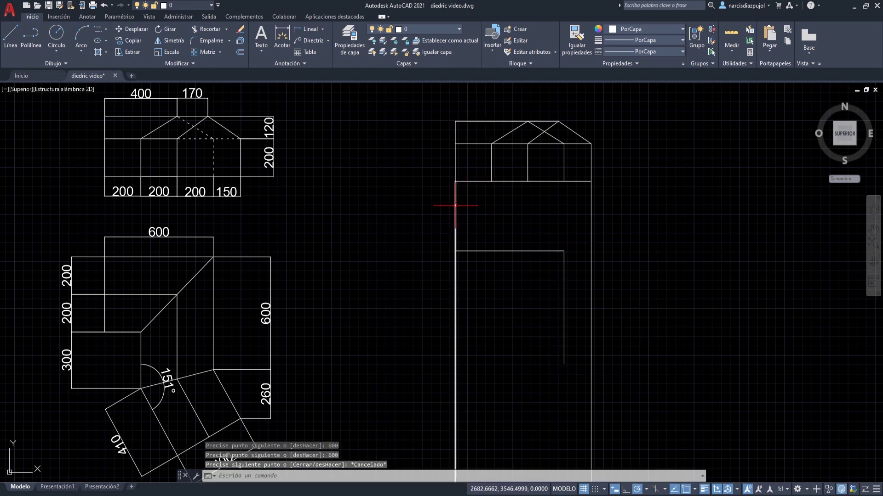
key(Delete)
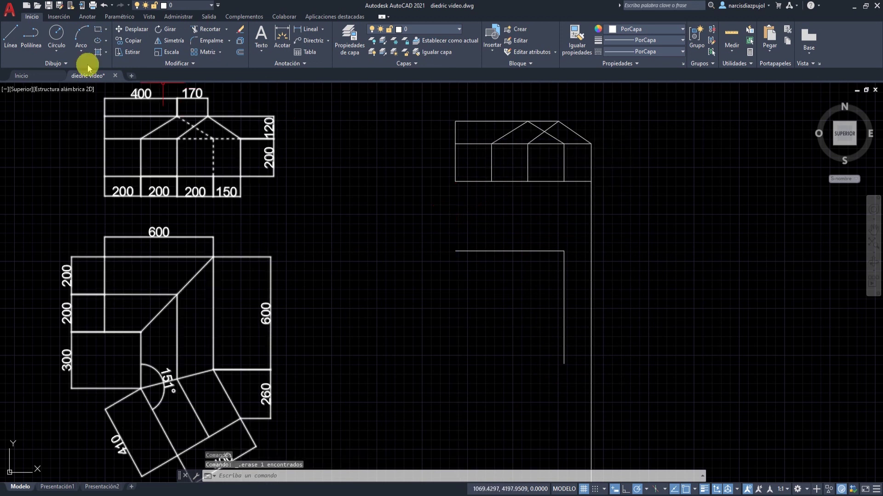
From the outline's top-left corner, draw edges 400 down, 200 right, then 300 down.
click(20, 40)
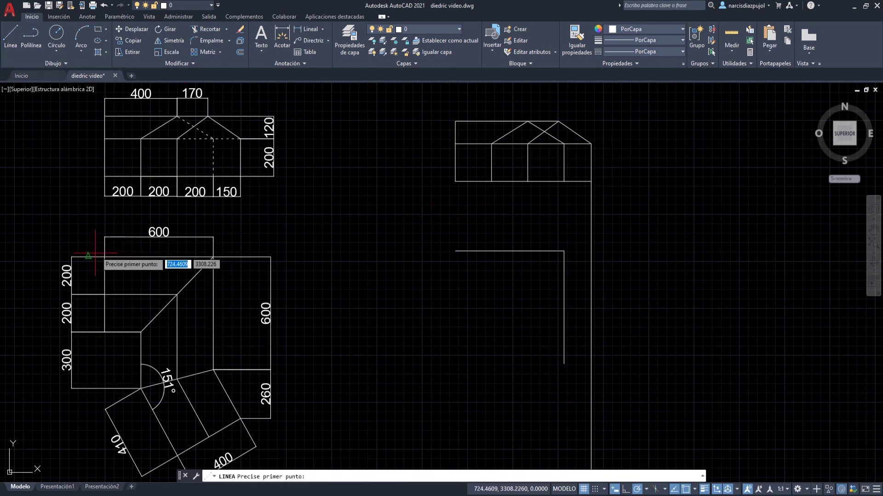
click(456, 251)
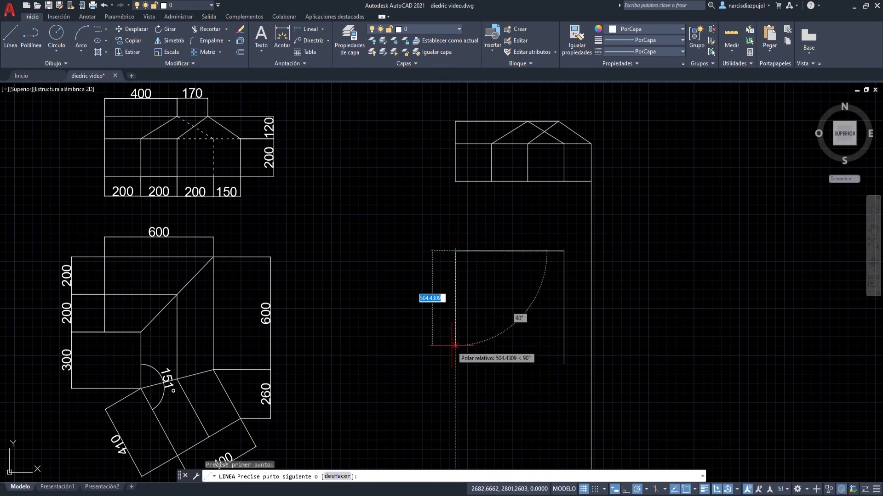
text(400)
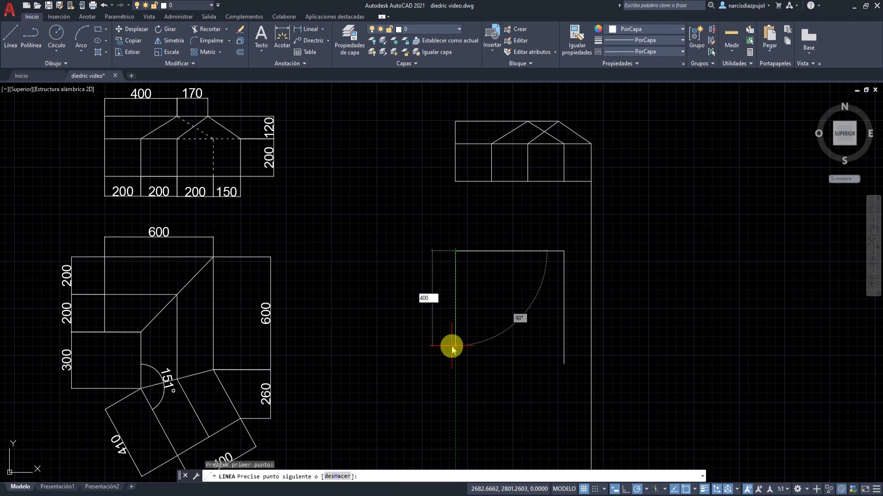
key(Return)
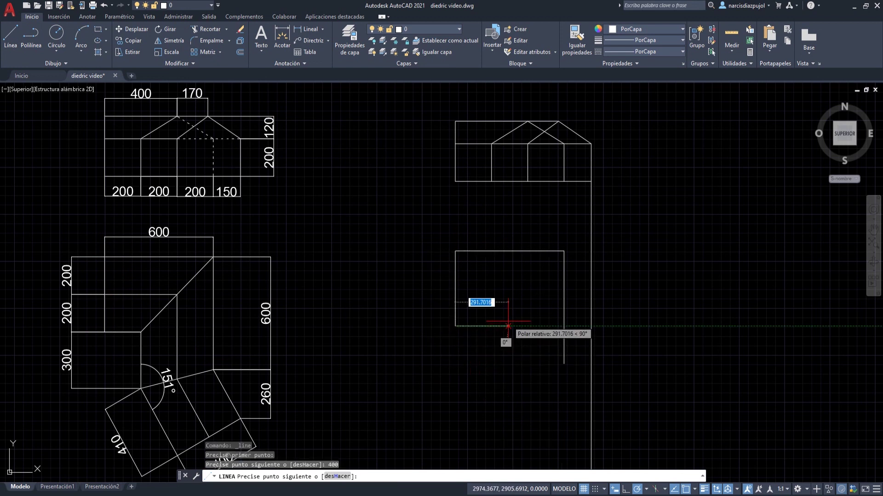
text(200)
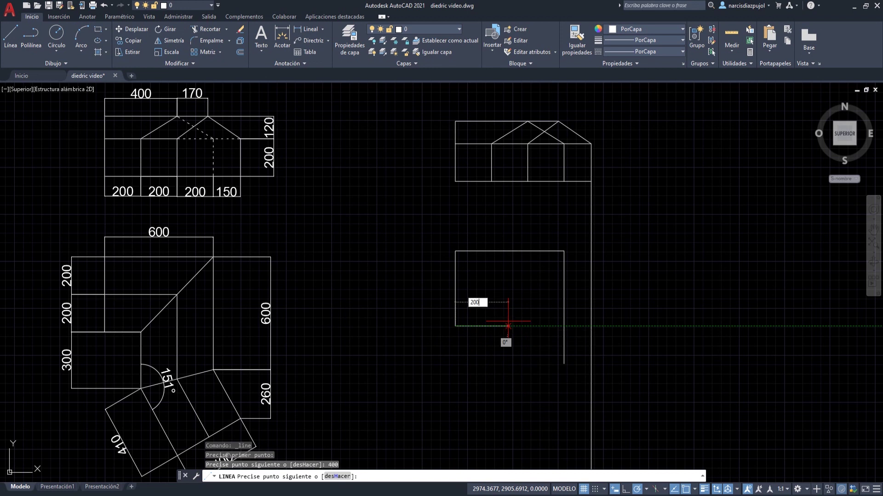
key(Return)
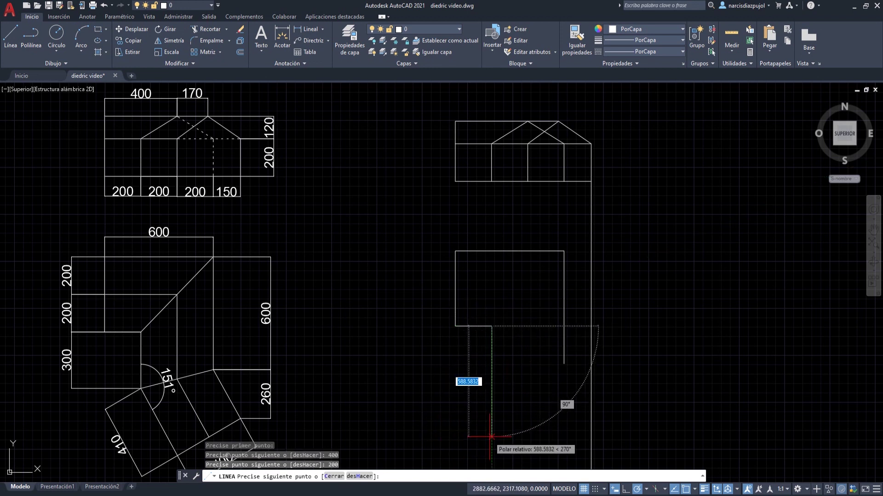
text(300)
key(Return)
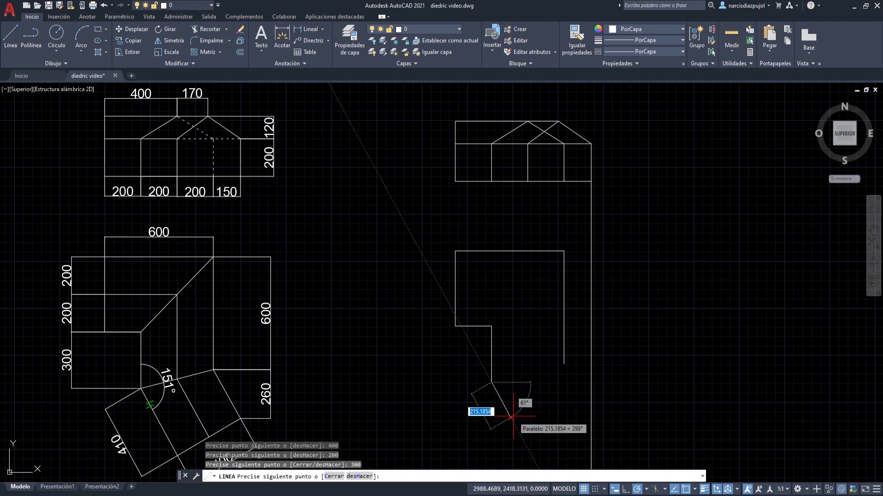
Draw the sloped edge from the 300 edge's bottom using 410 and 61, ending at the wing corner.
text(410)
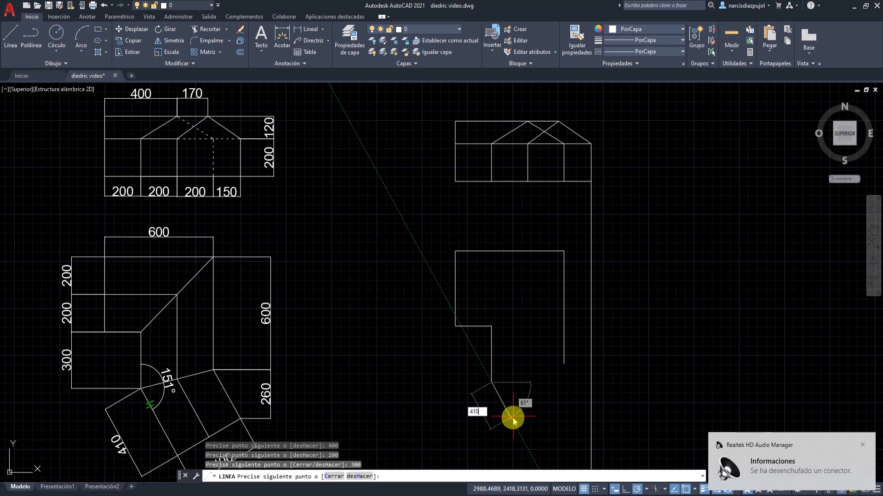
key(Tab)
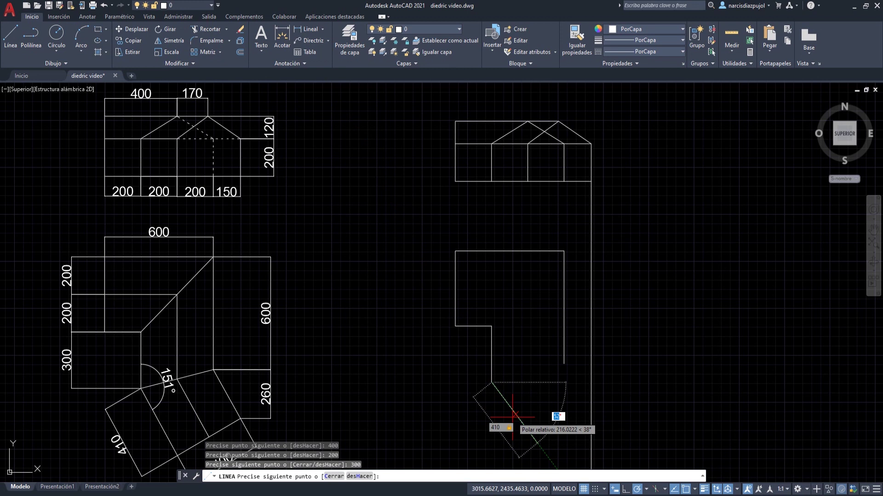
text(61)
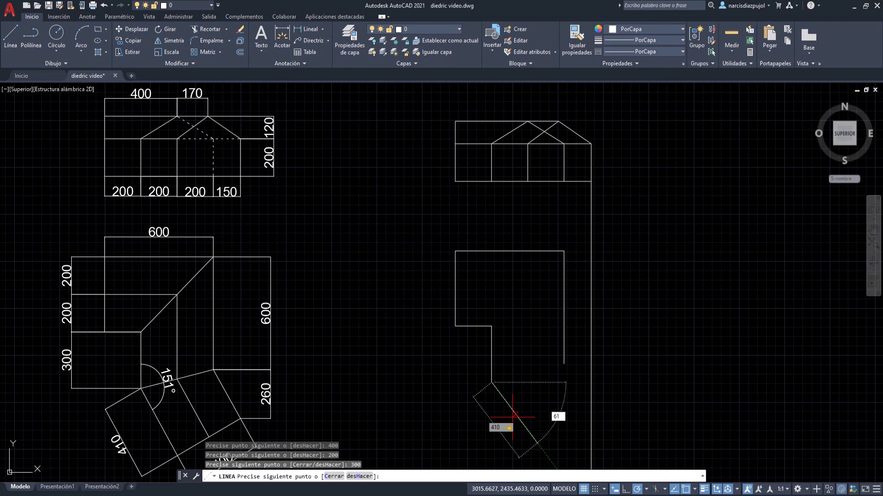
key(Return)
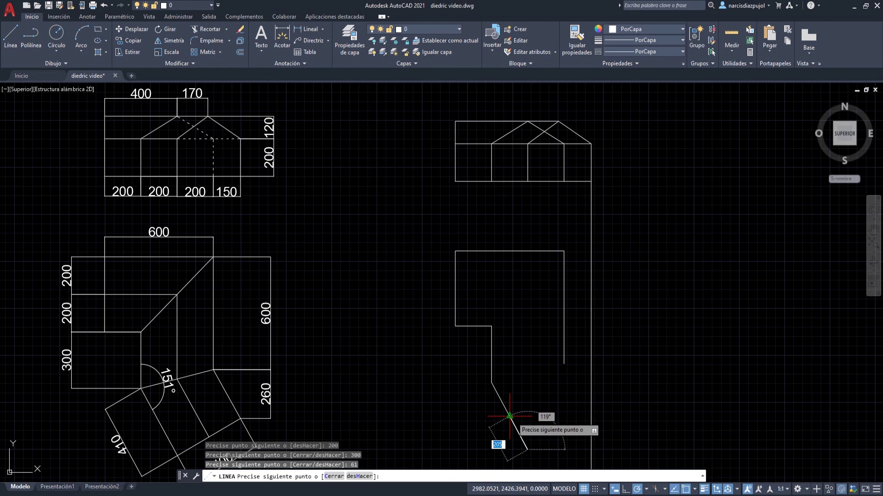
click(527, 450)
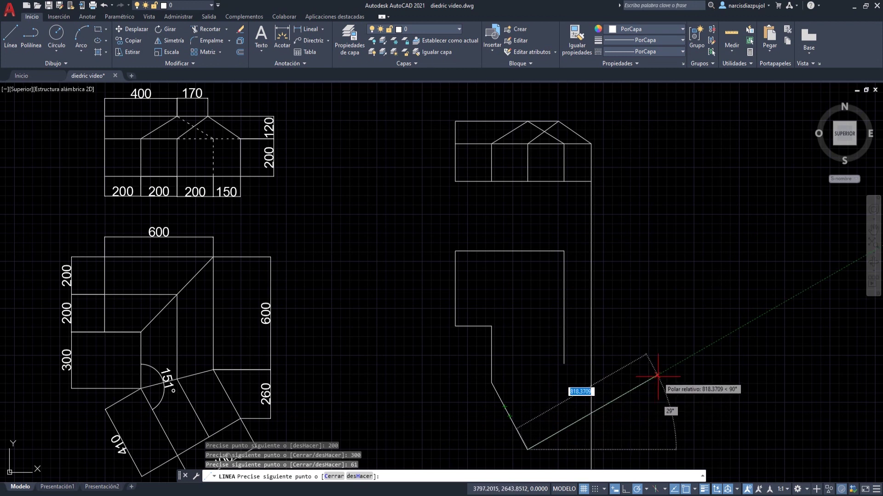
With polar tracking on, draw the 400 bottom edge and close the wing side at the existing corner.
click(637, 489)
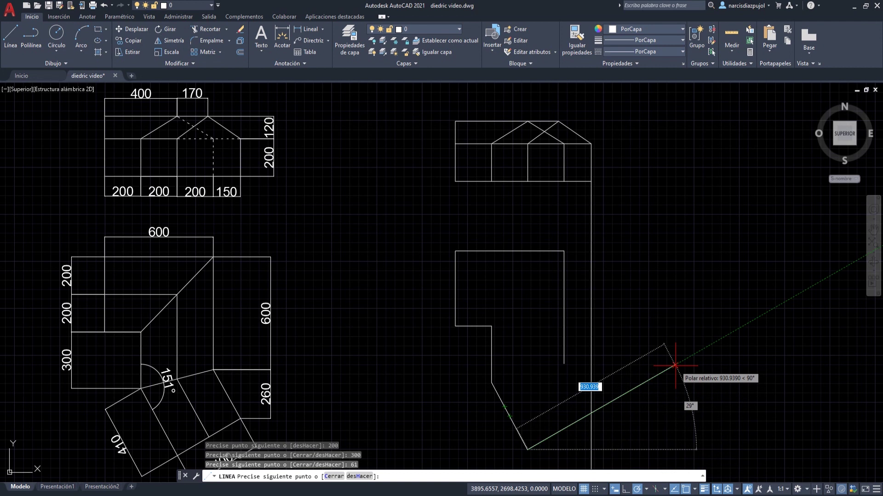
text(400)
key(Return)
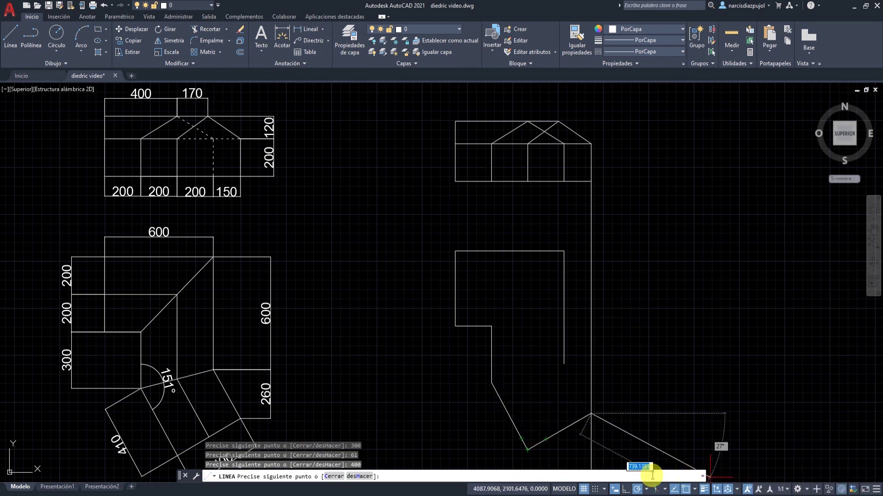
click(647, 489)
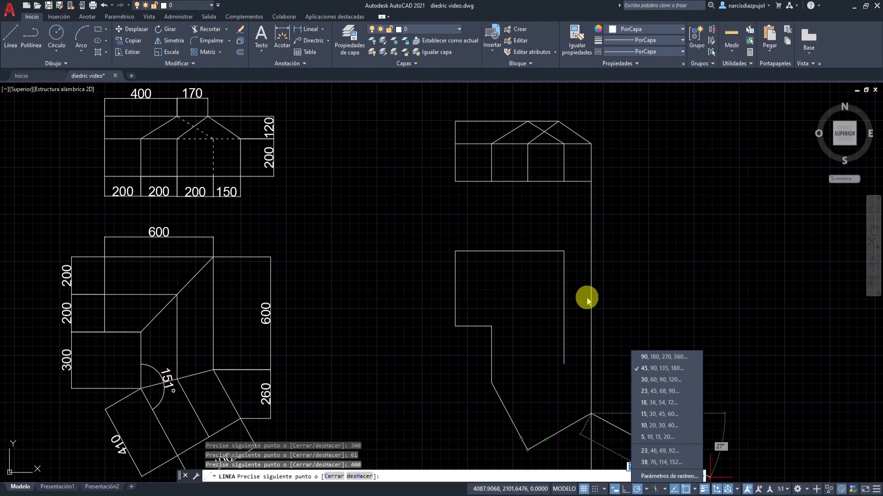
click(694, 307)
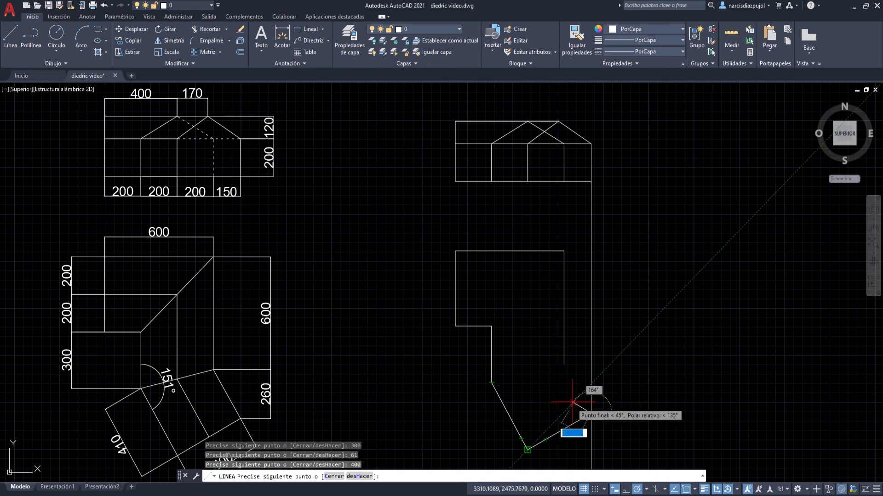
click(564, 363)
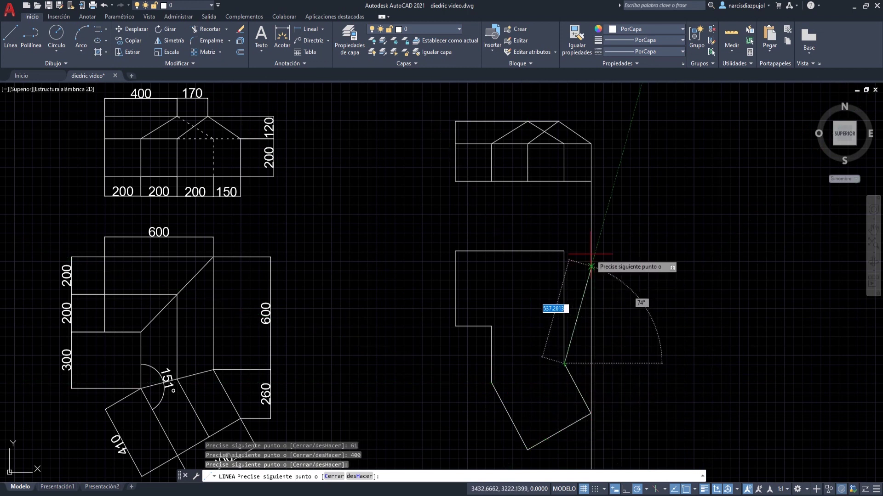
key(Escape)
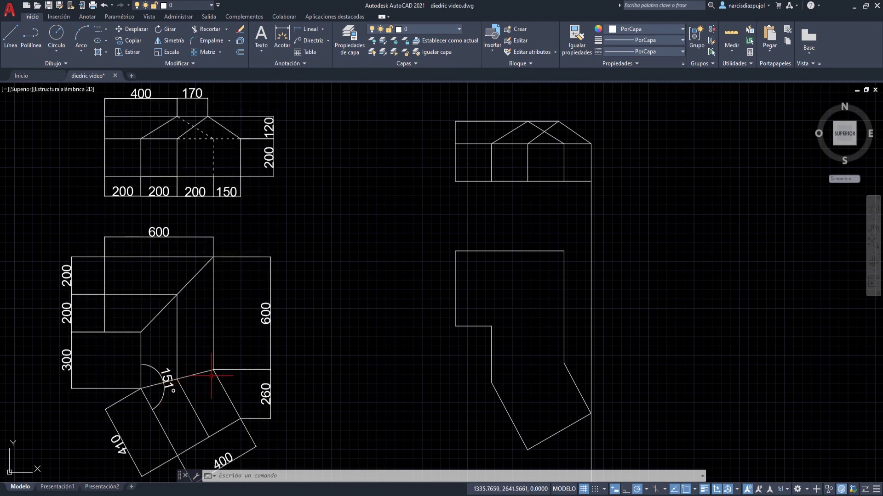
Draw the 45° diagonal from the block's inner corner to the upper-right corner.
click(12, 36)
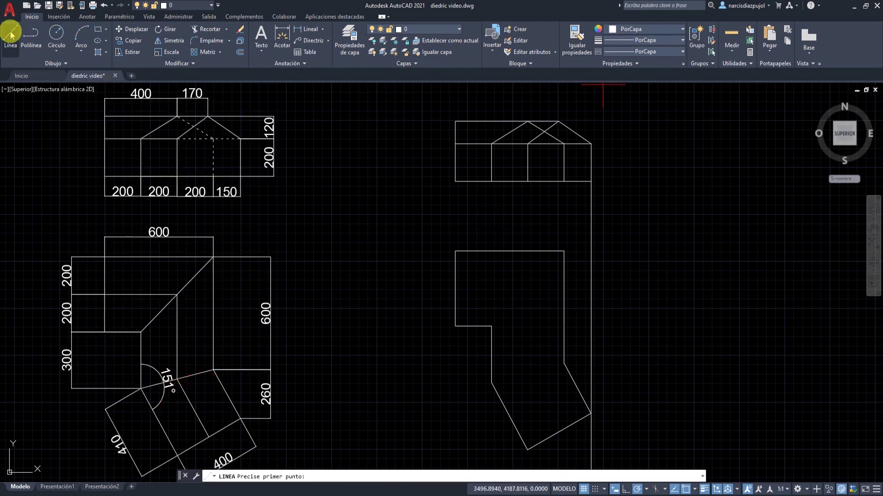
click(491, 327)
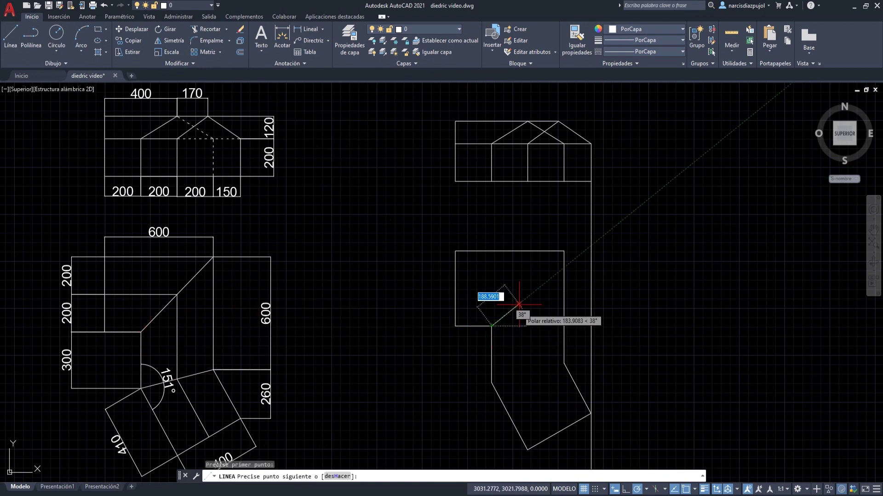
click(562, 252)
key(Escape)
Draw the joining edge from the lower inner corner to the angled wing's corner.
key(Return)
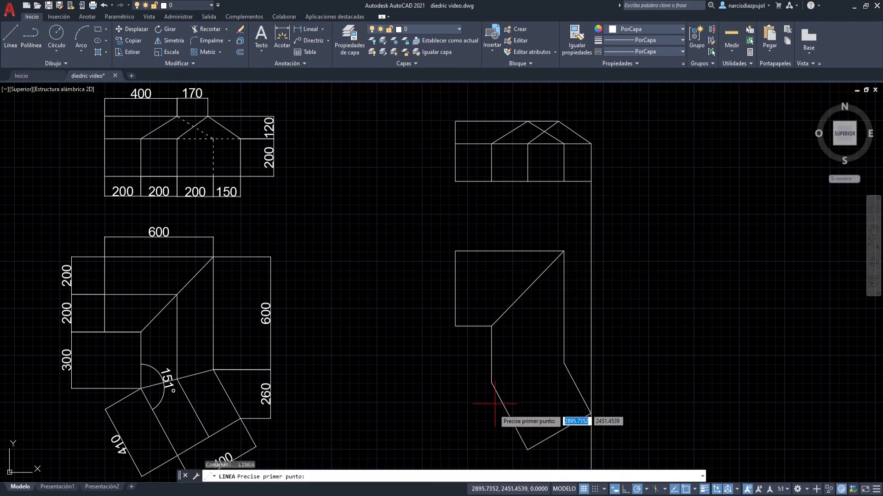
click(492, 382)
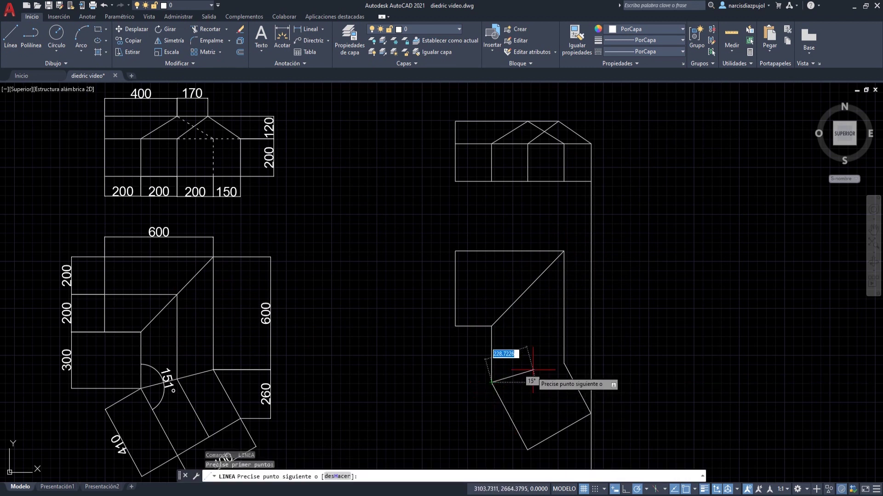
click(564, 363)
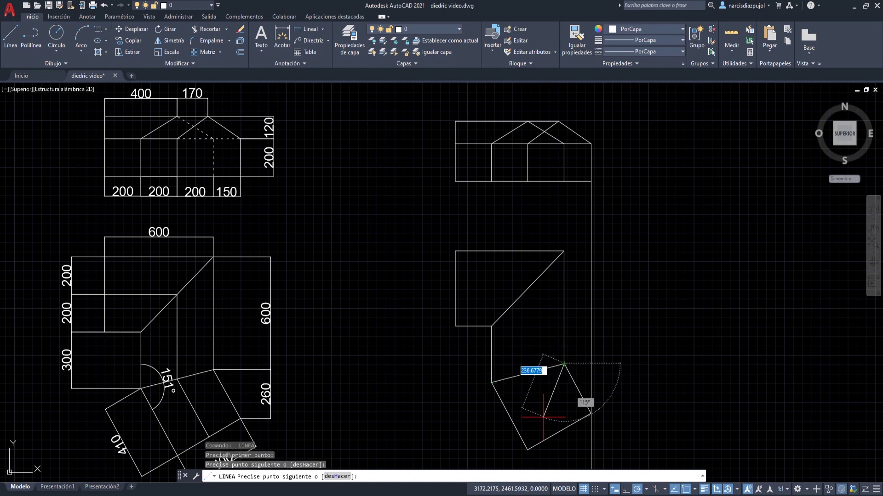
key(Escape)
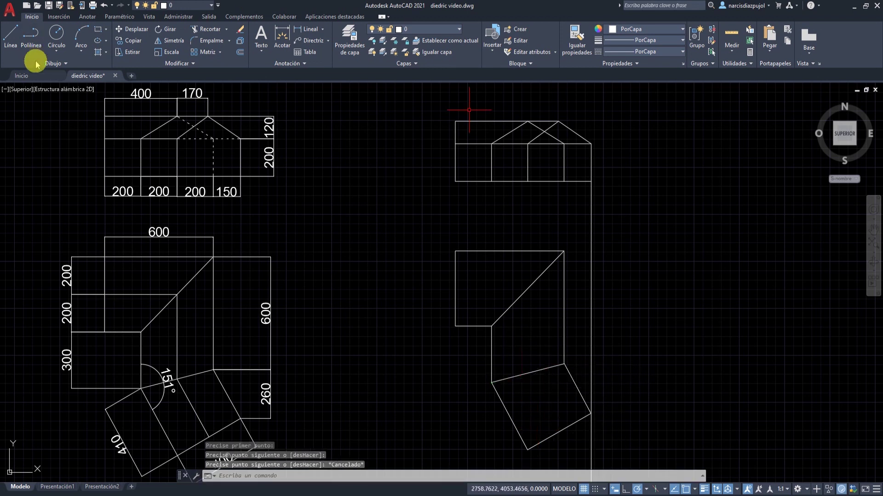
Start a line and enable the Midpoint (Punto medio) object snap.
click(11, 37)
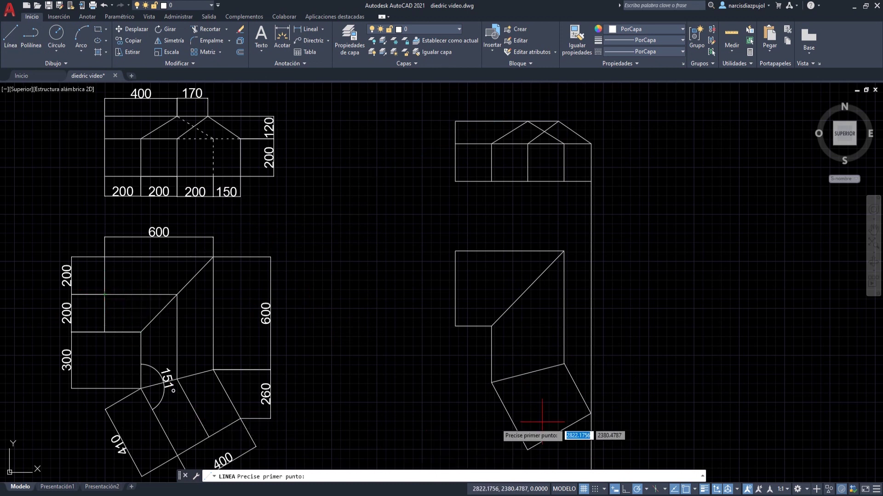
click(695, 490)
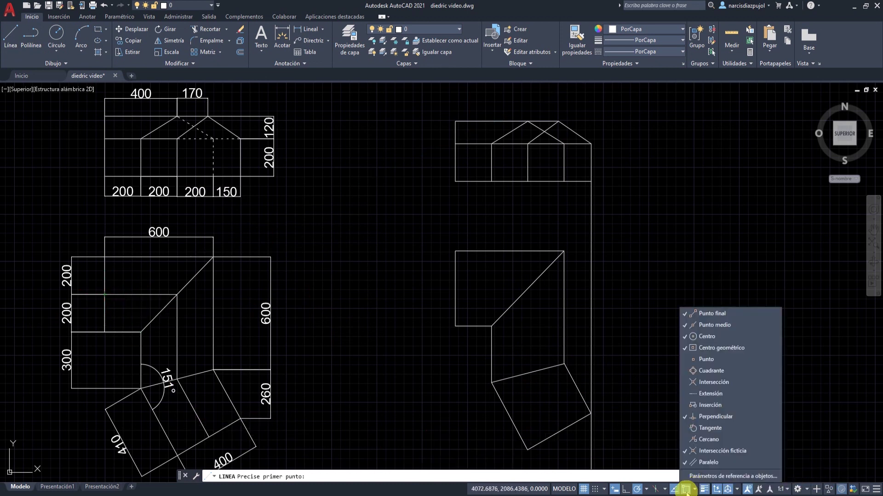
click(661, 416)
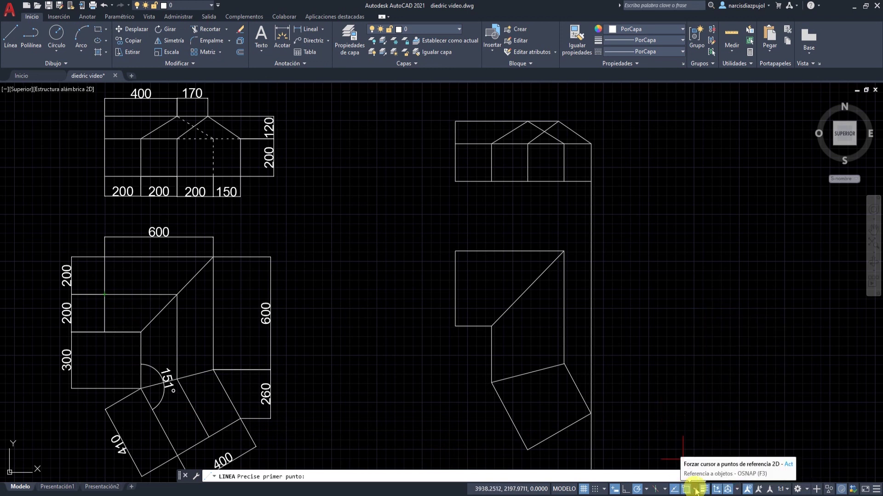
click(694, 490)
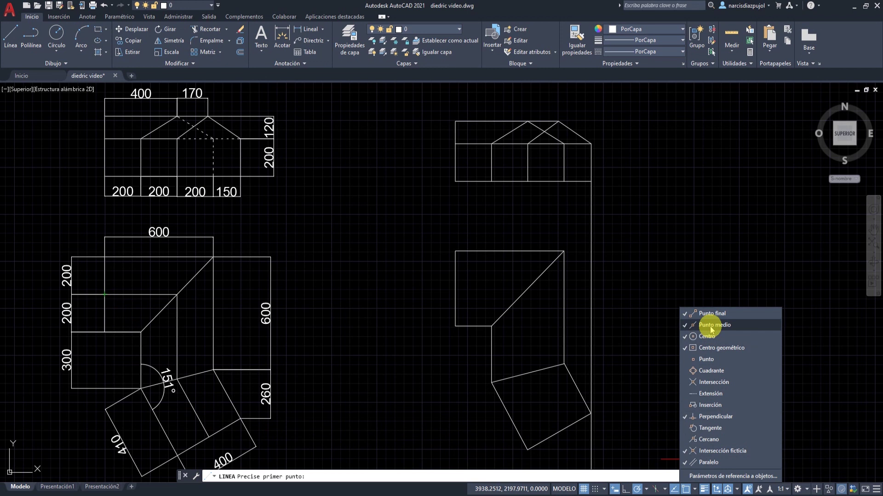
click(457, 278)
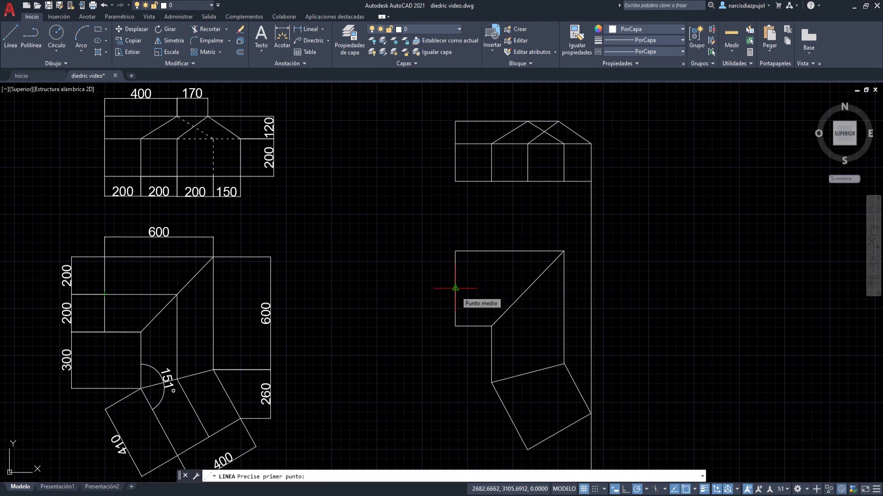
Draw the ridge from the left edge's midpoint to the diagonal's midpoint, then down into the wing.
click(455, 288)
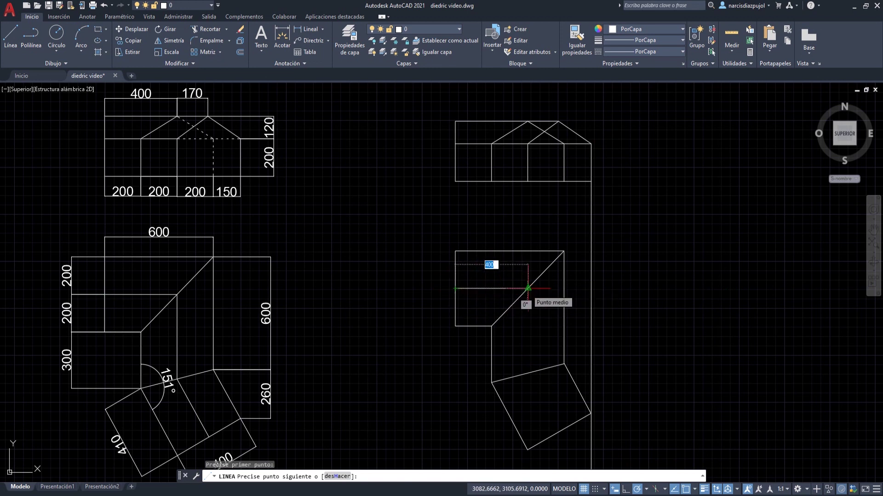
click(528, 288)
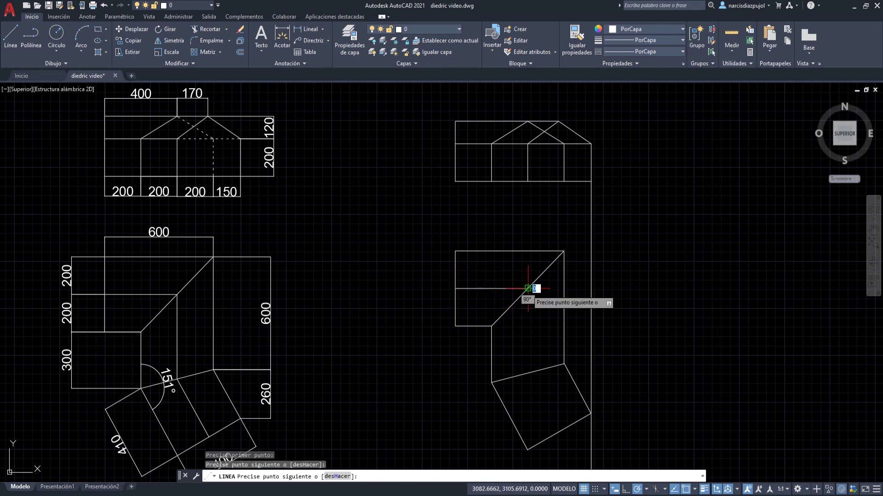
click(528, 372)
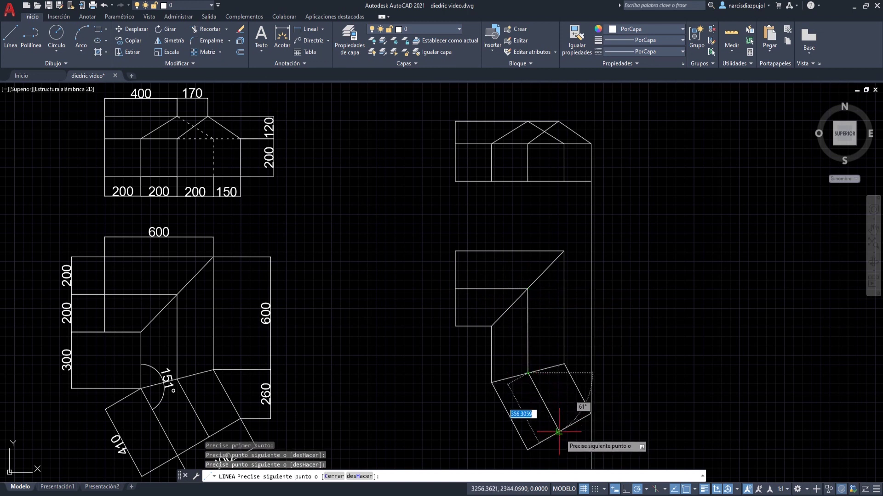
click(559, 431)
Crossing-select and delete the vertical construction ray linking the front and top views.
key(Escape)
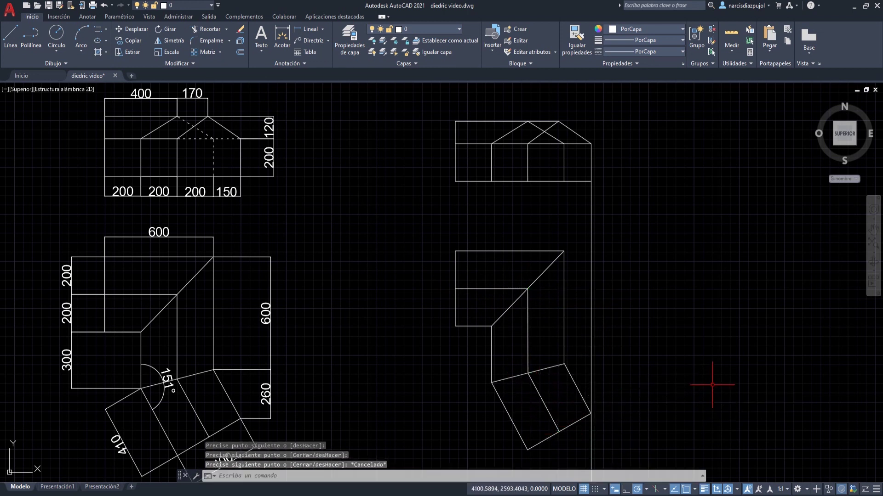
click(636, 225)
click(583, 224)
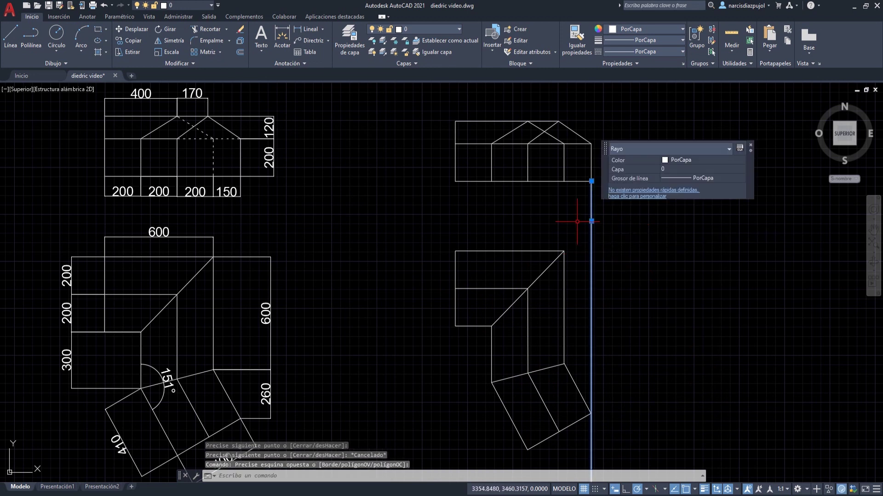
key(Delete)
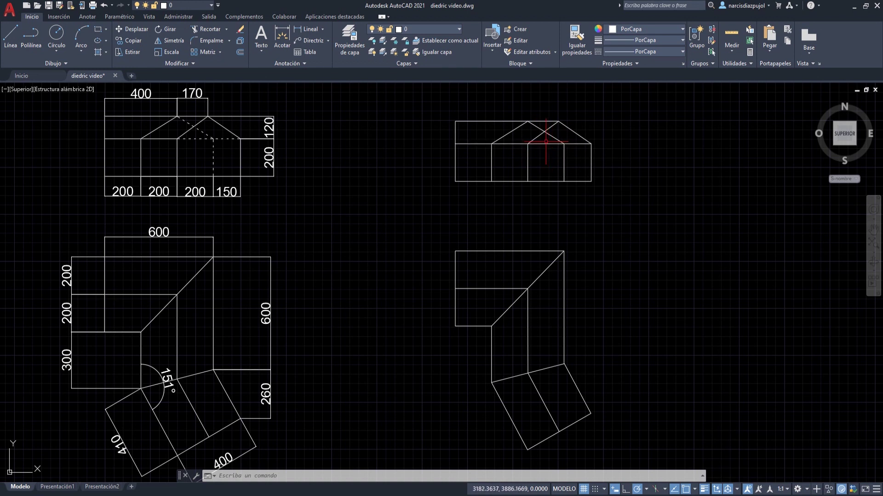
Break the front view's eaves line at the middle vertical junction with Partir en un punto.
click(546, 144)
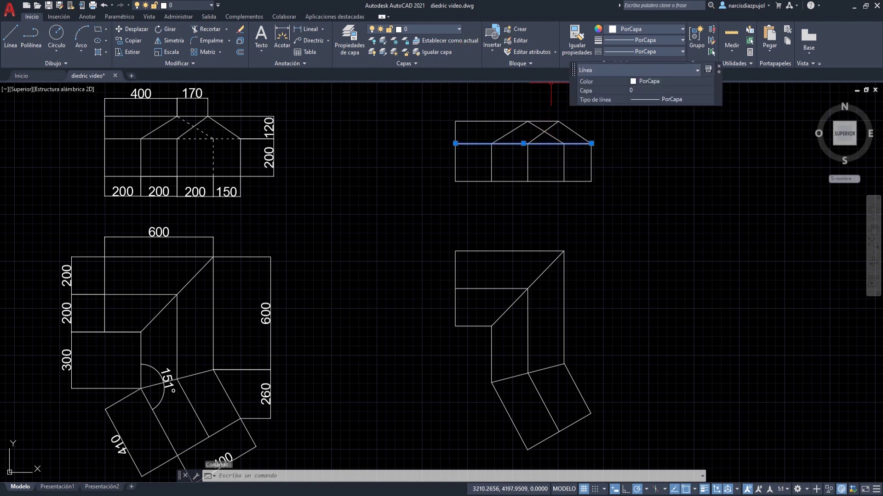
click(193, 65)
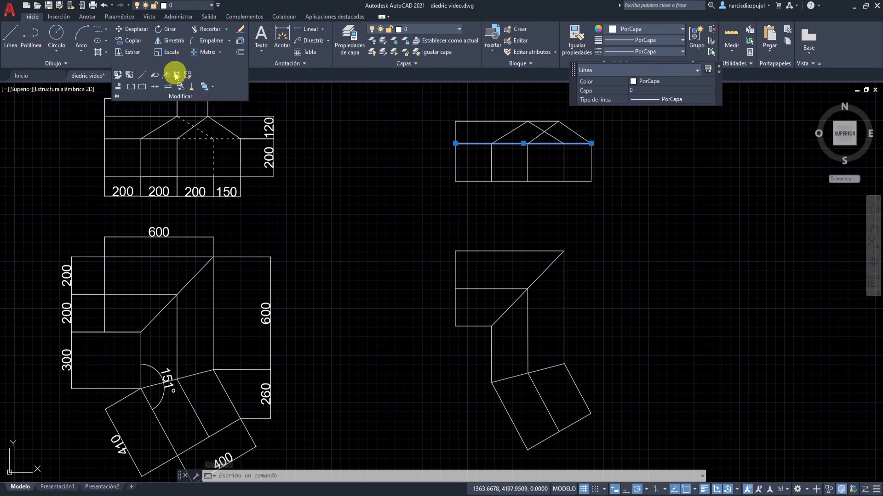
click(142, 86)
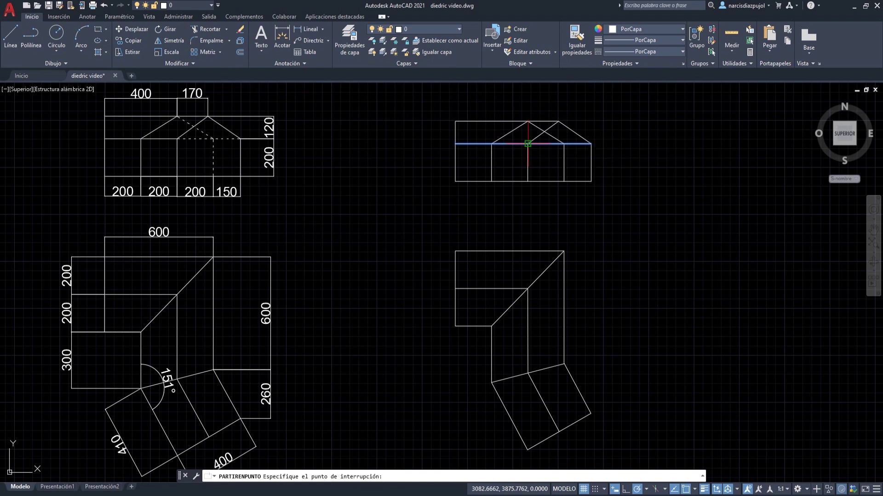
click(528, 144)
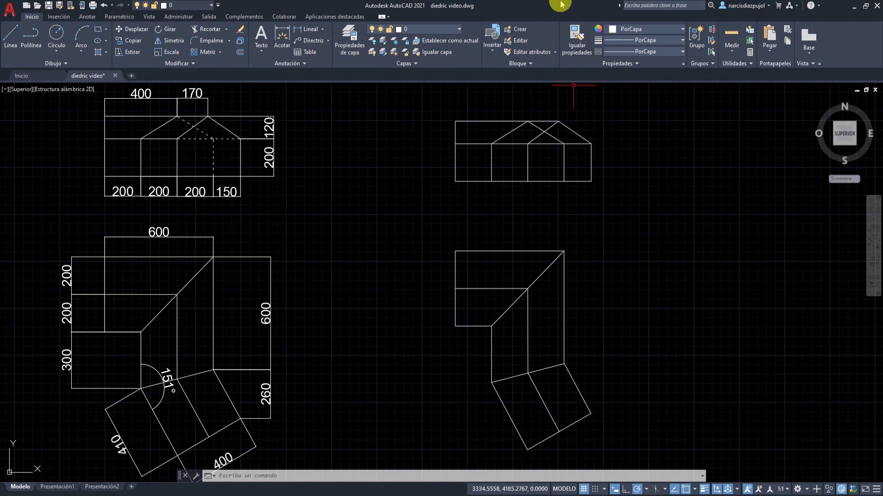
Delete the old dashed discontinua layer in Layer Properties.
click(460, 31)
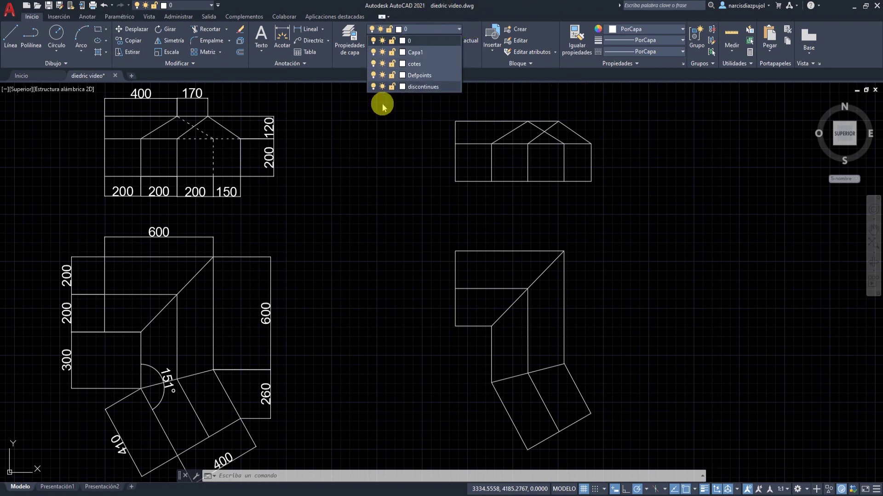
click(476, 21)
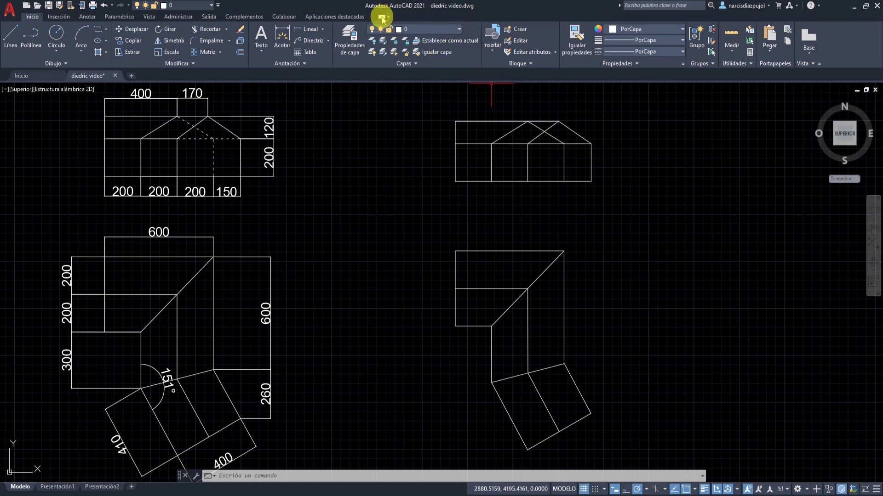
click(346, 40)
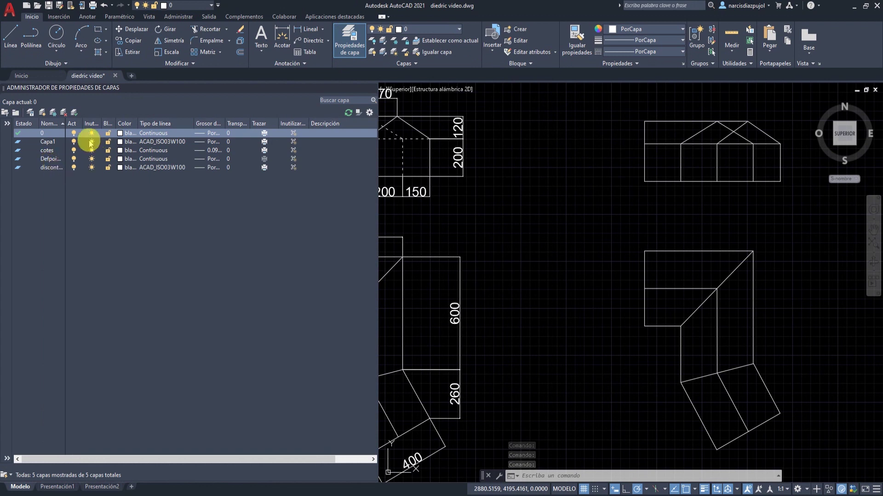
click(51, 169)
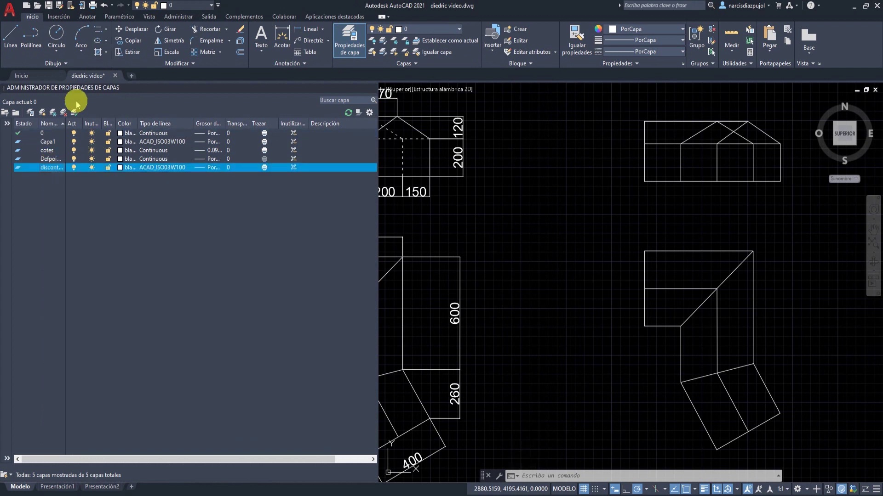
click(64, 115)
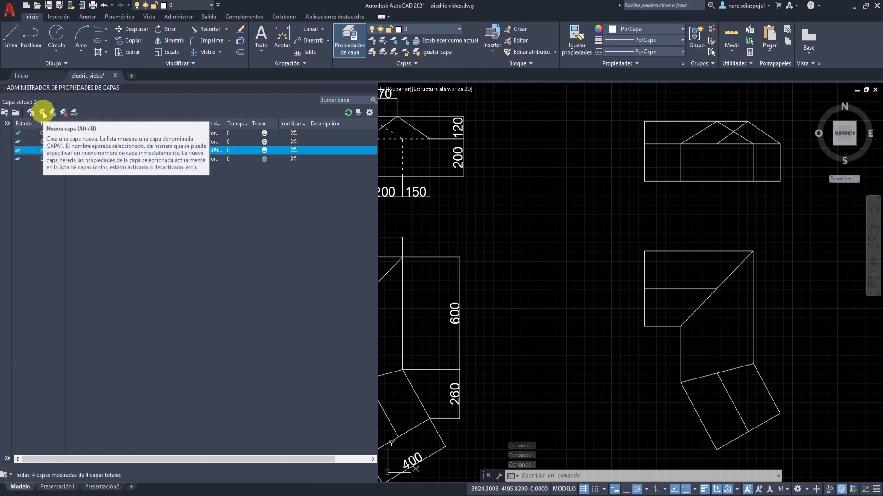
Create a new layer named discontinua and bring up its linetype selection.
click(43, 115)
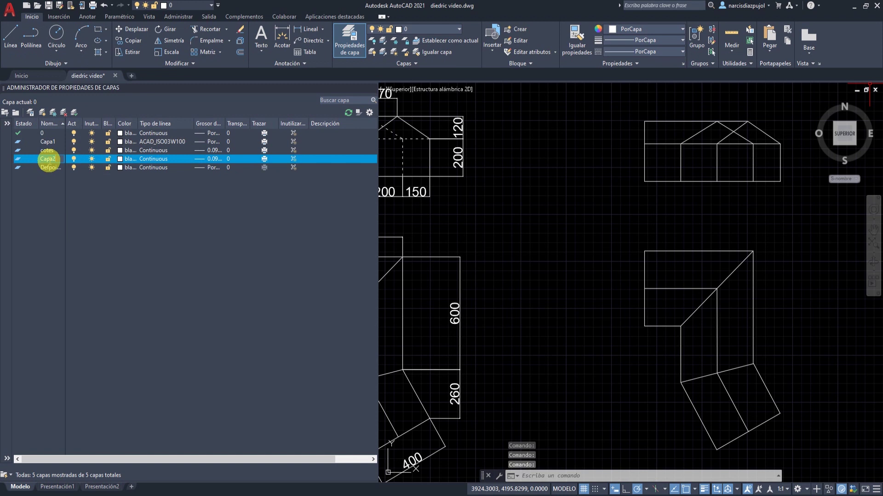
text(d)
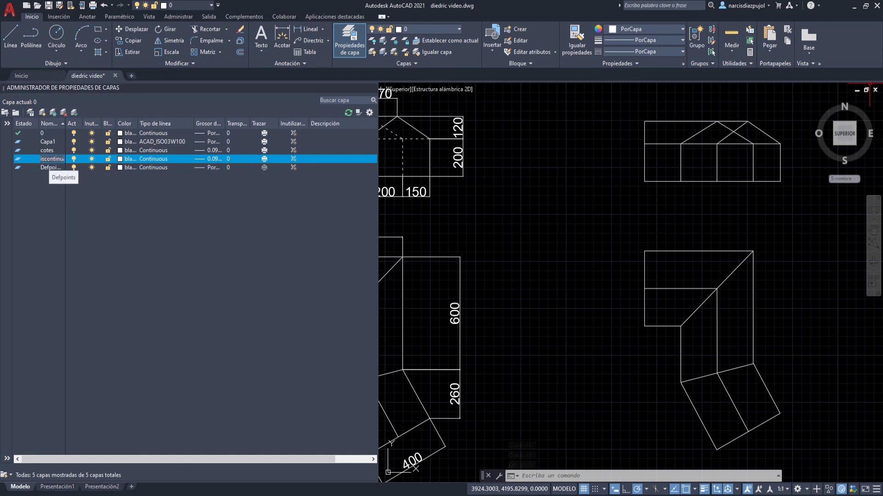
click(49, 161)
key(Return)
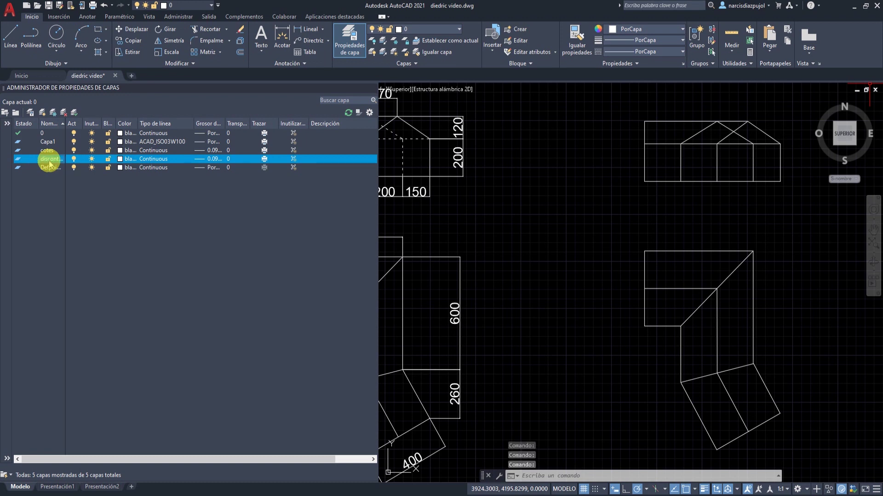
click(163, 159)
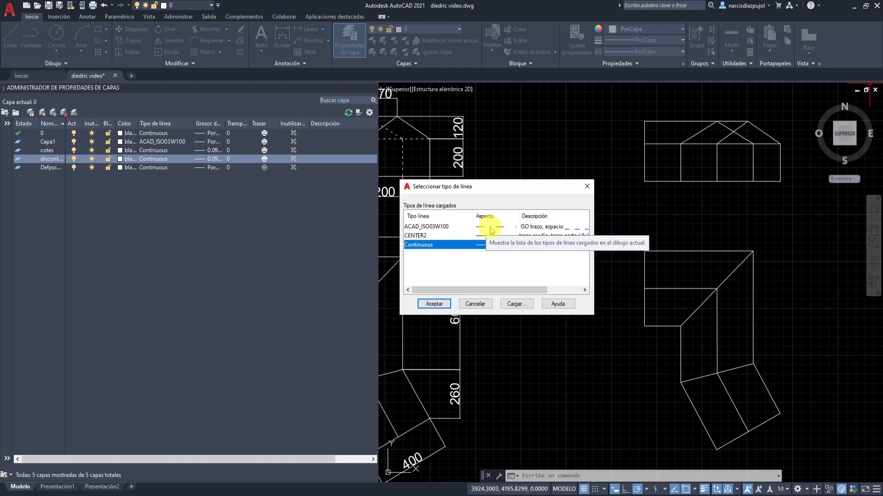
Load the ACAD_ISO03W100 linetype from the linetype file.
click(455, 230)
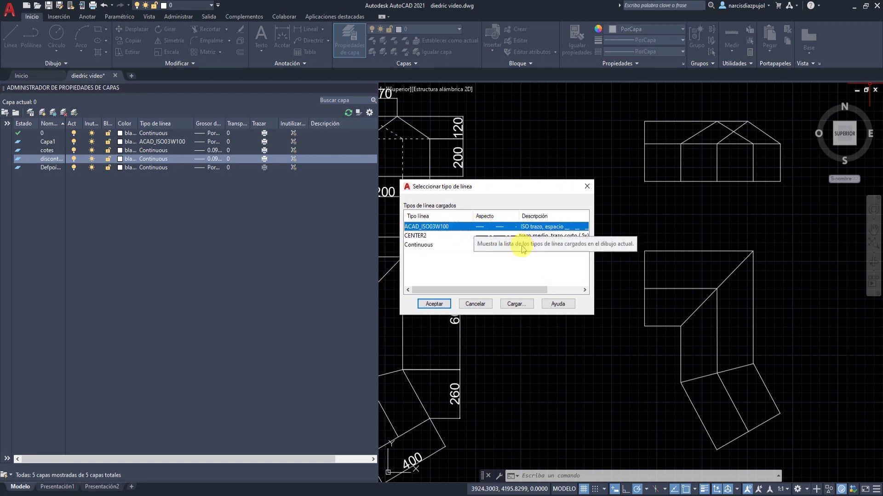
click(527, 307)
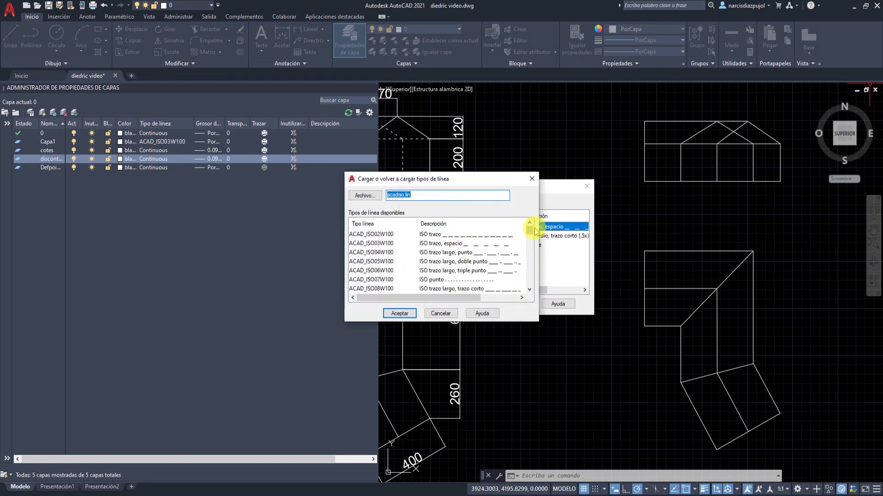
click(466, 235)
click(467, 244)
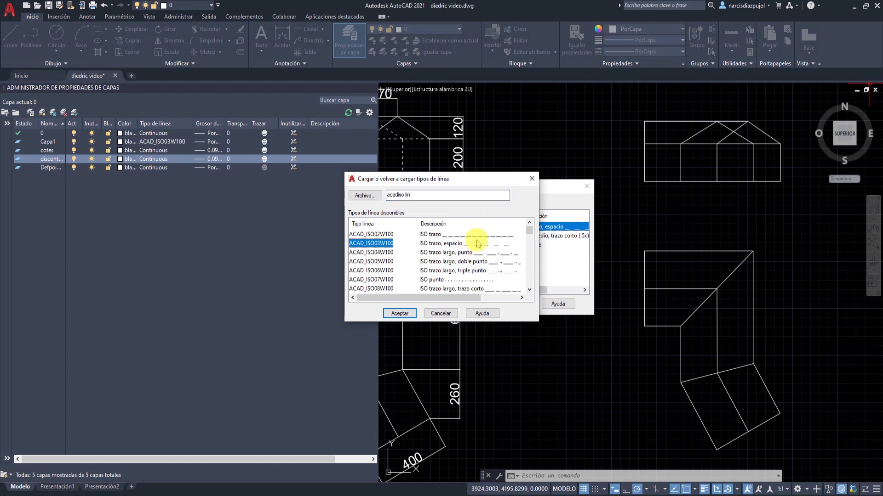
mouse_move(531, 237)
mouse_down()
mouse_move(532, 270)
mouse_move(536, 224)
mouse_up()
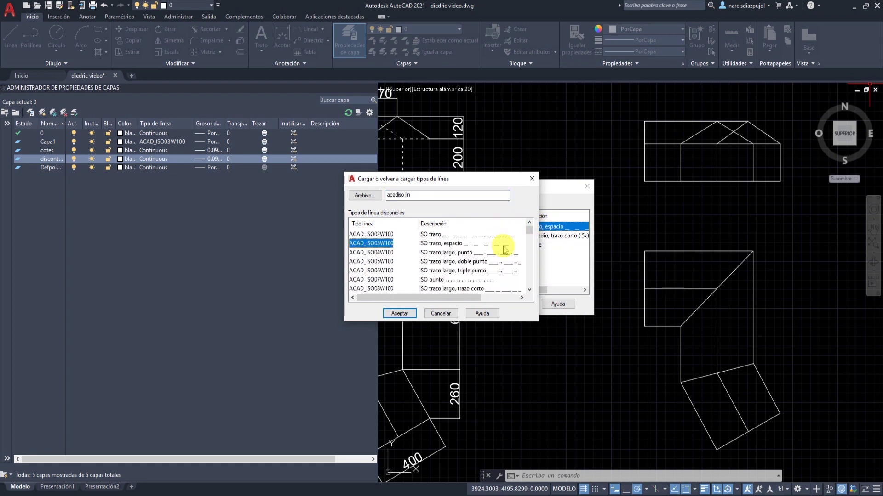
click(399, 313)
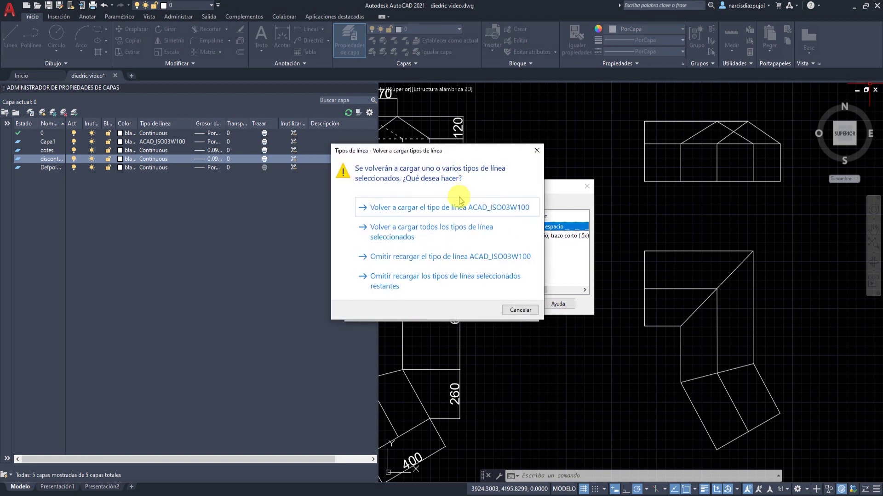
Assign ACAD_ISO03W100 as the discontinua layer's linetype and accept.
click(473, 208)
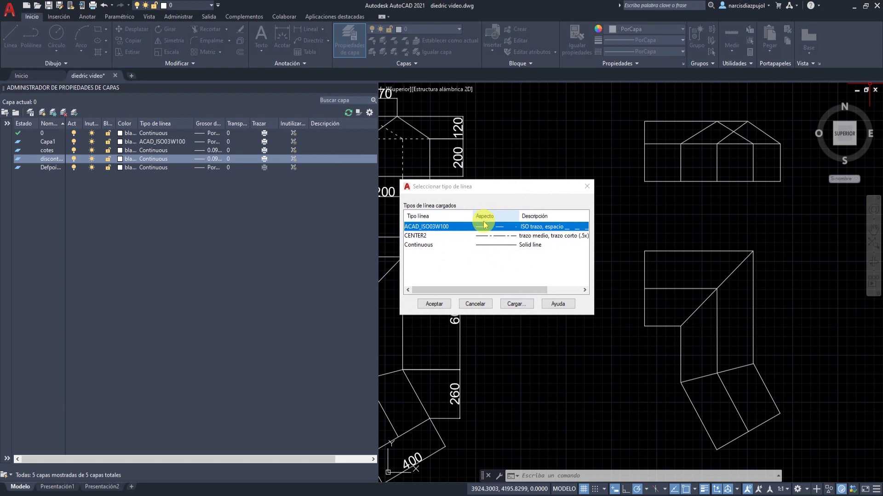
click(448, 236)
click(449, 236)
click(449, 236)
click(449, 227)
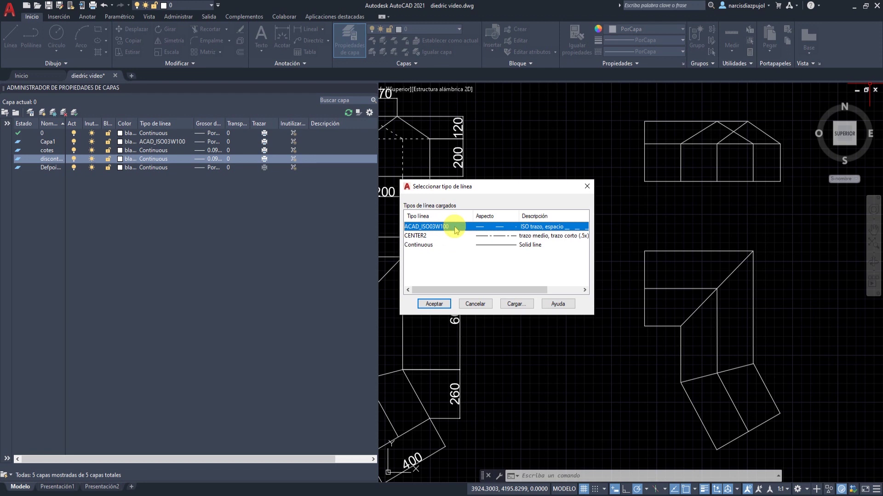
click(435, 303)
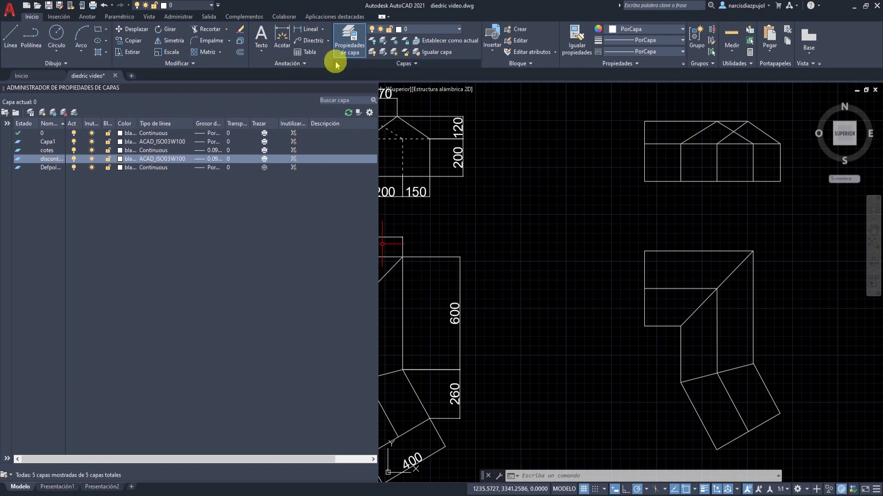
Move the hidden eave, roof and vertical edge lines of the right view onto the discontinua layer.
click(555, 201)
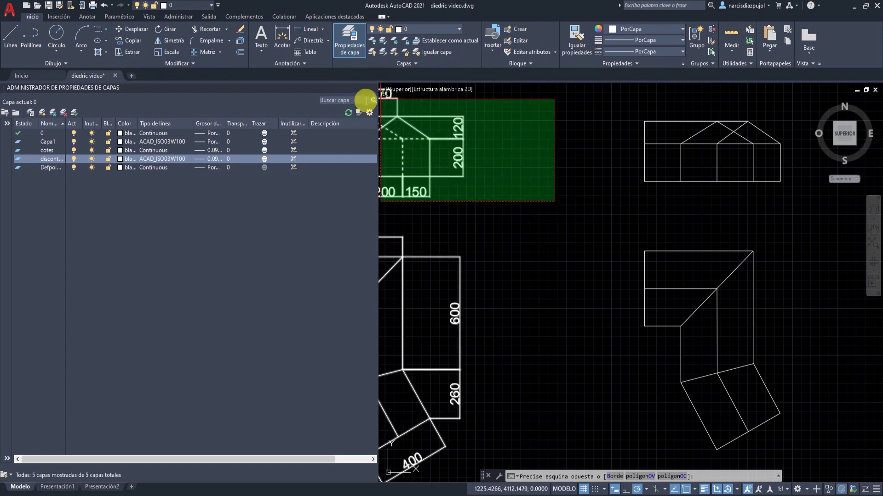
click(349, 38)
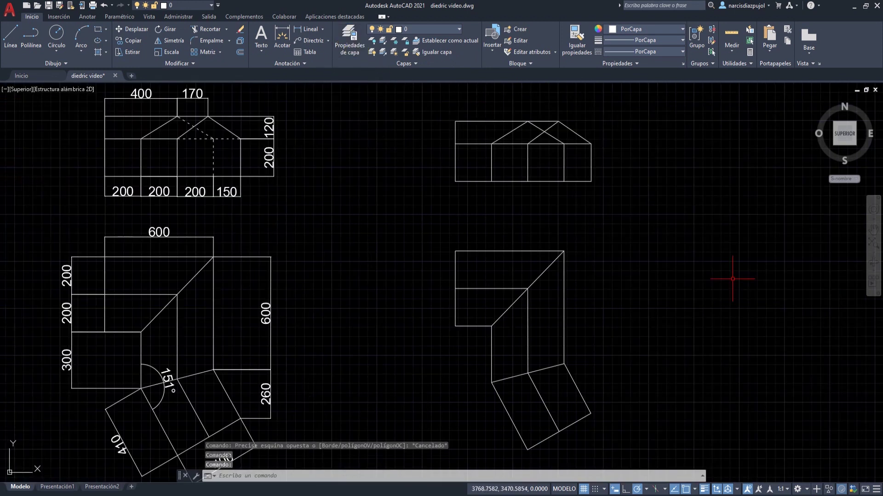
click(578, 144)
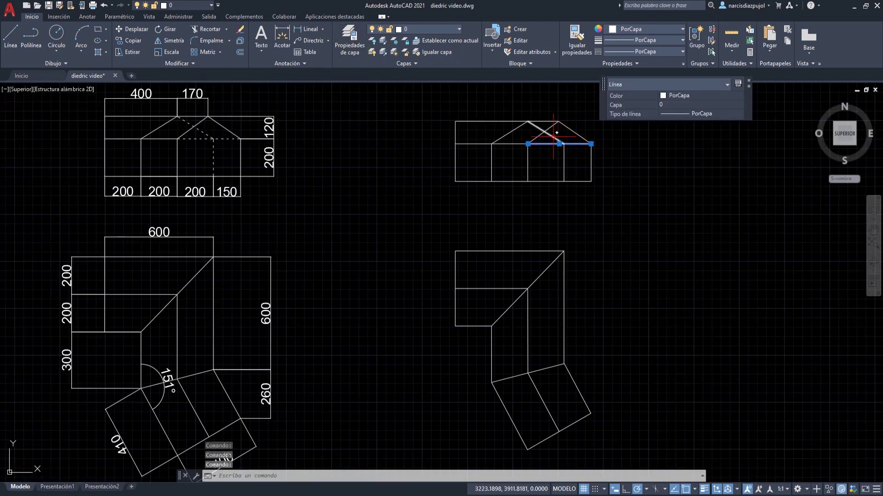
click(554, 139)
click(564, 165)
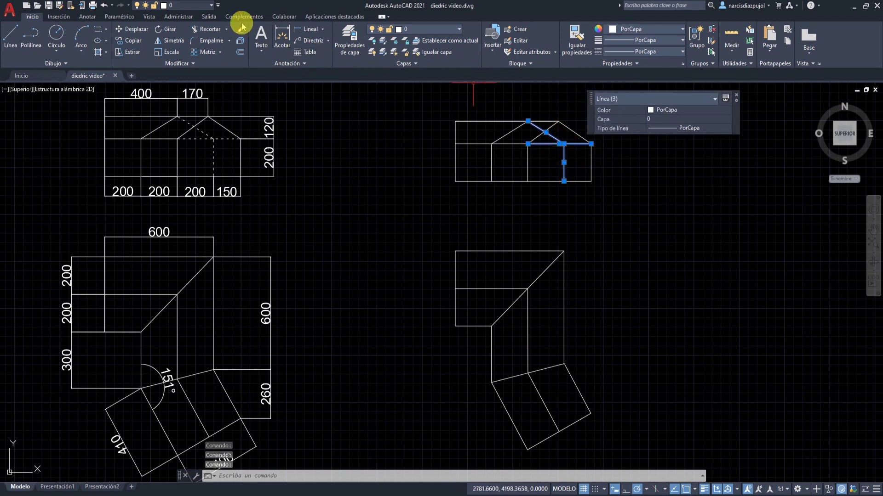
click(459, 30)
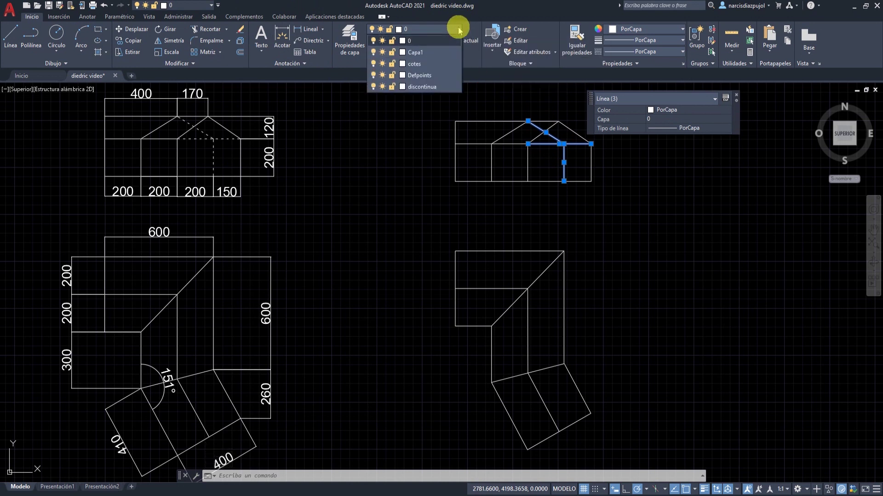
click(423, 87)
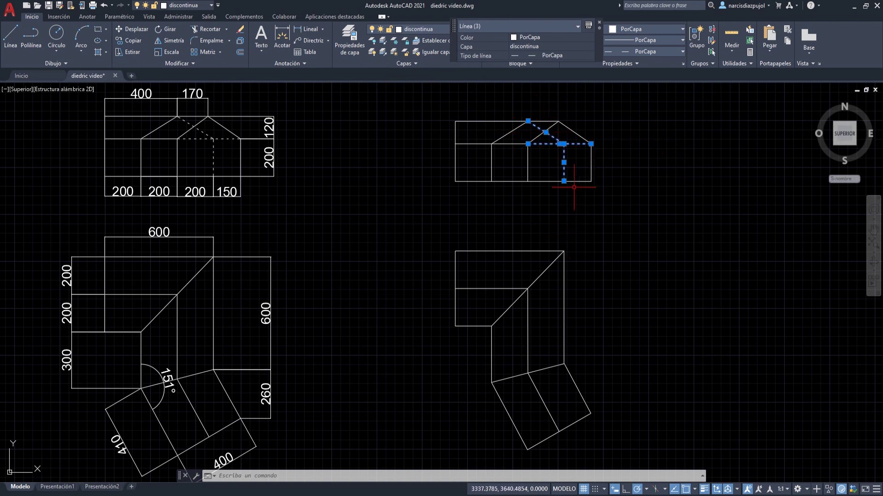
key(Escape)
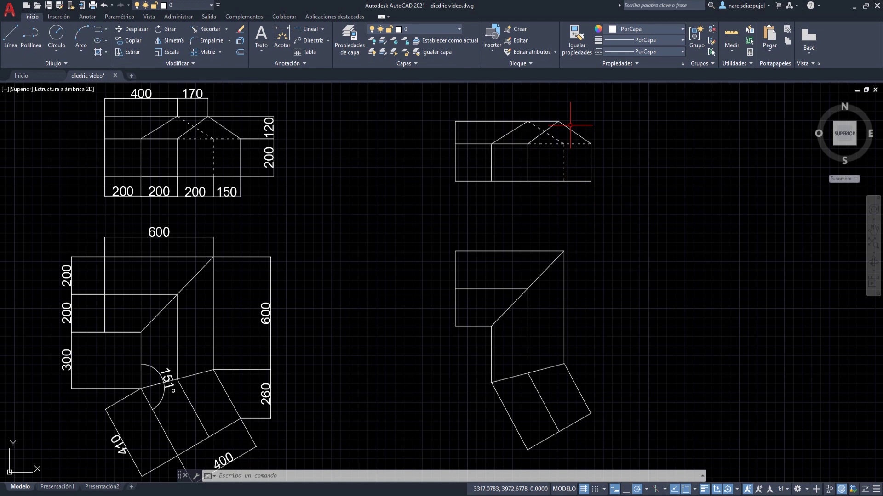
Export a window around the two right-hand views to 1111.pdf and enlarge it in Acrobat Reader.
click(209, 17)
click(223, 39)
text(1111.pdf)
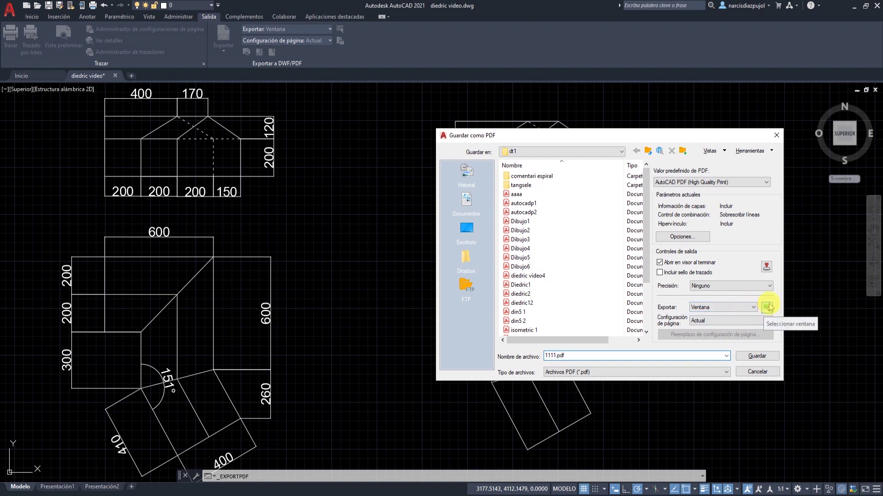
click(766, 308)
click(396, 90)
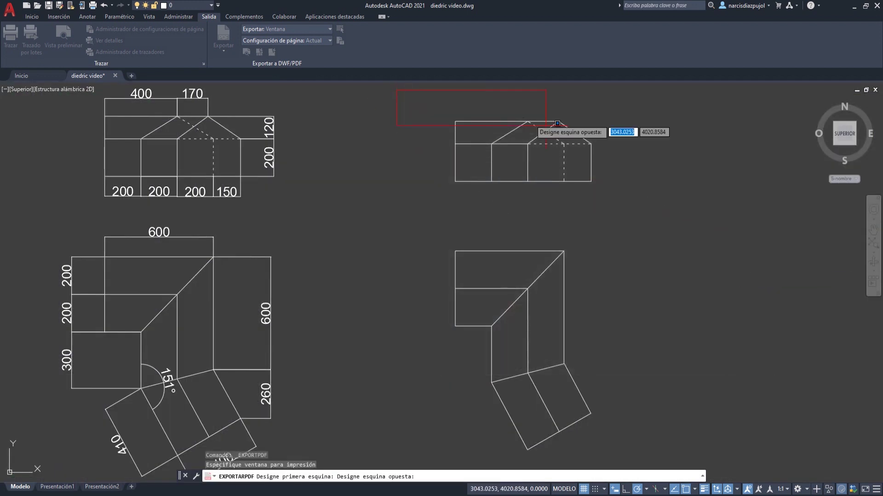
click(656, 468)
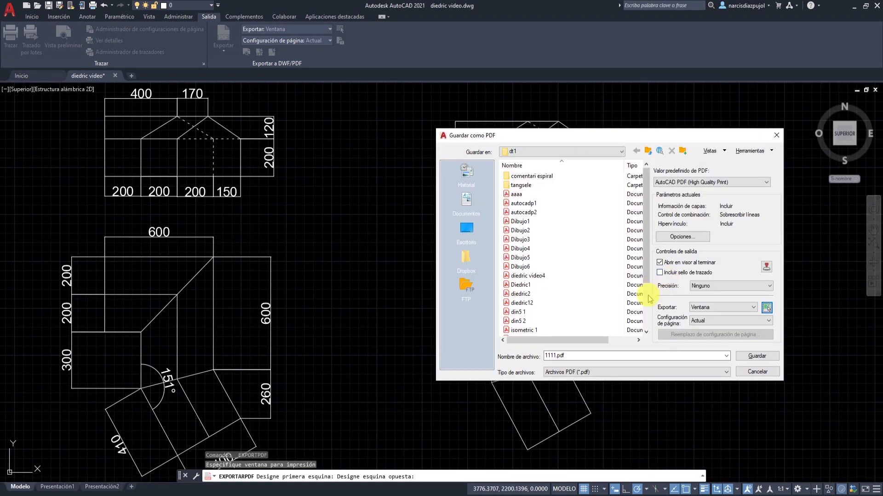
click(756, 359)
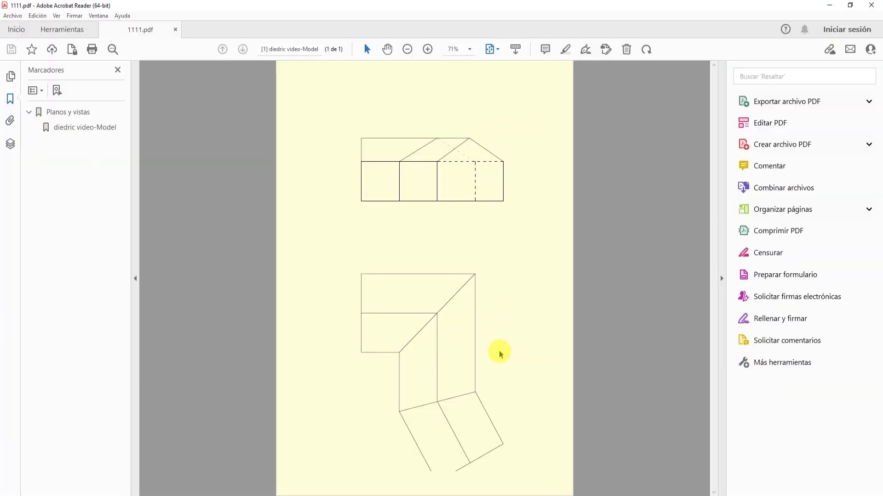
click(427, 50)
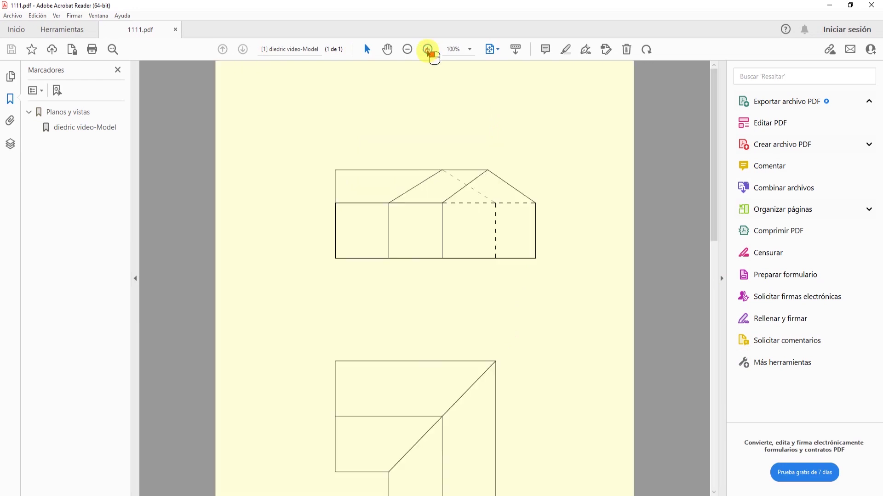
scroll(485, 201, down, 4)
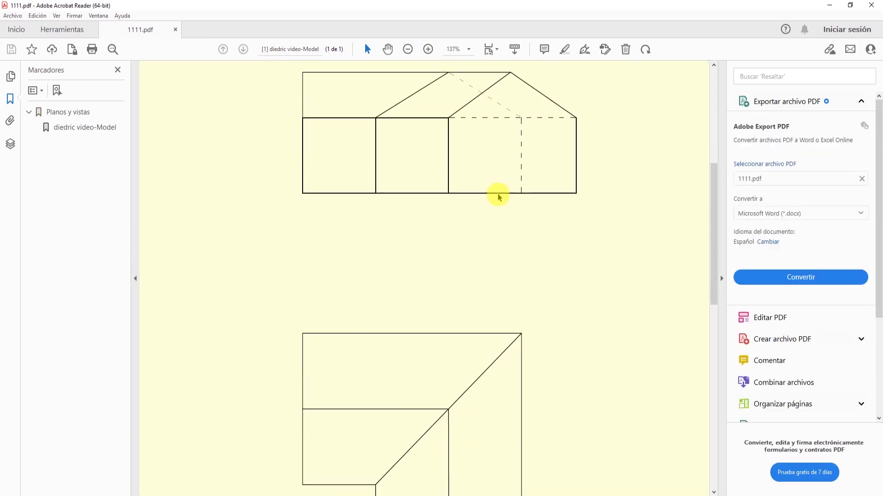